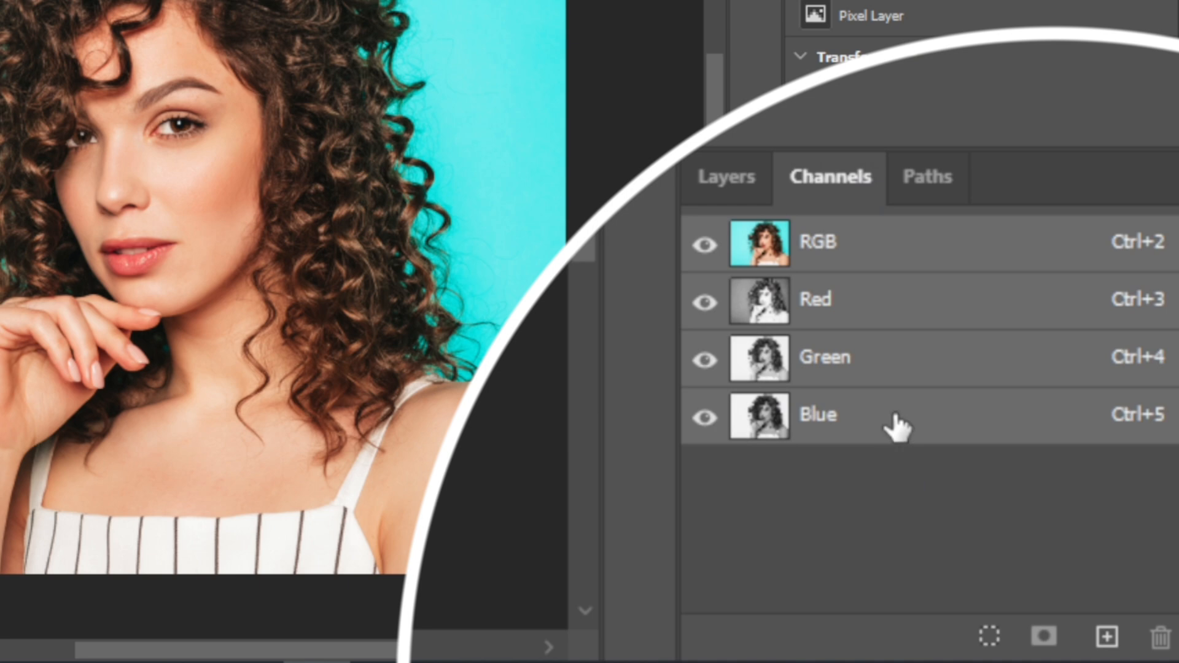
# Step: Duplicate the Blue channel and darken the copy with Levels, setting the black input level to 94
pyautogui.moveTo(897, 424); pyautogui.dragTo(1115, 645)
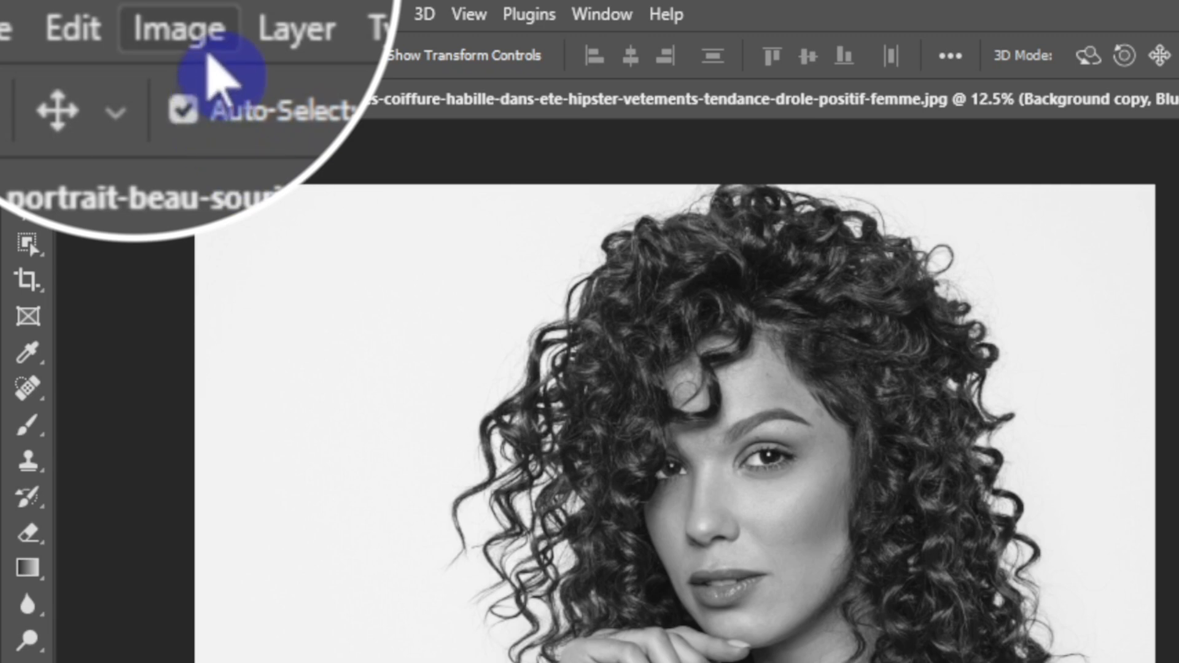
pyautogui.click(150, 15)
pyautogui.moveTo(353, 147)
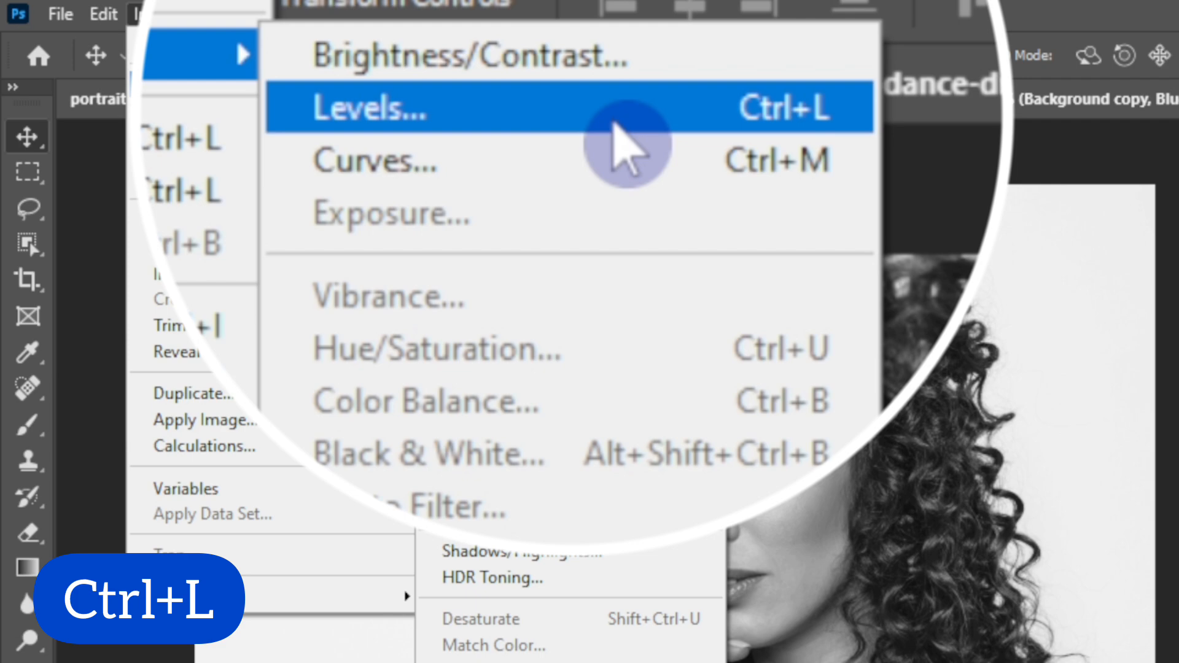
pyautogui.click(614, 126)
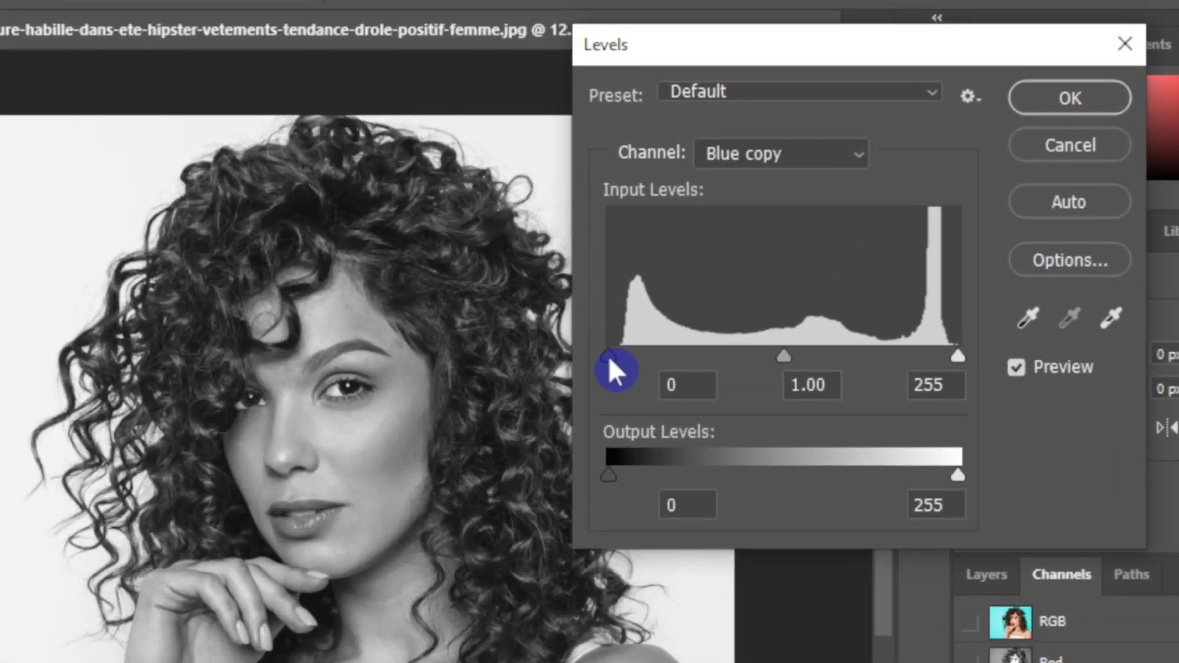
pyautogui.moveTo(613, 355); pyautogui.dragTo(752, 354)
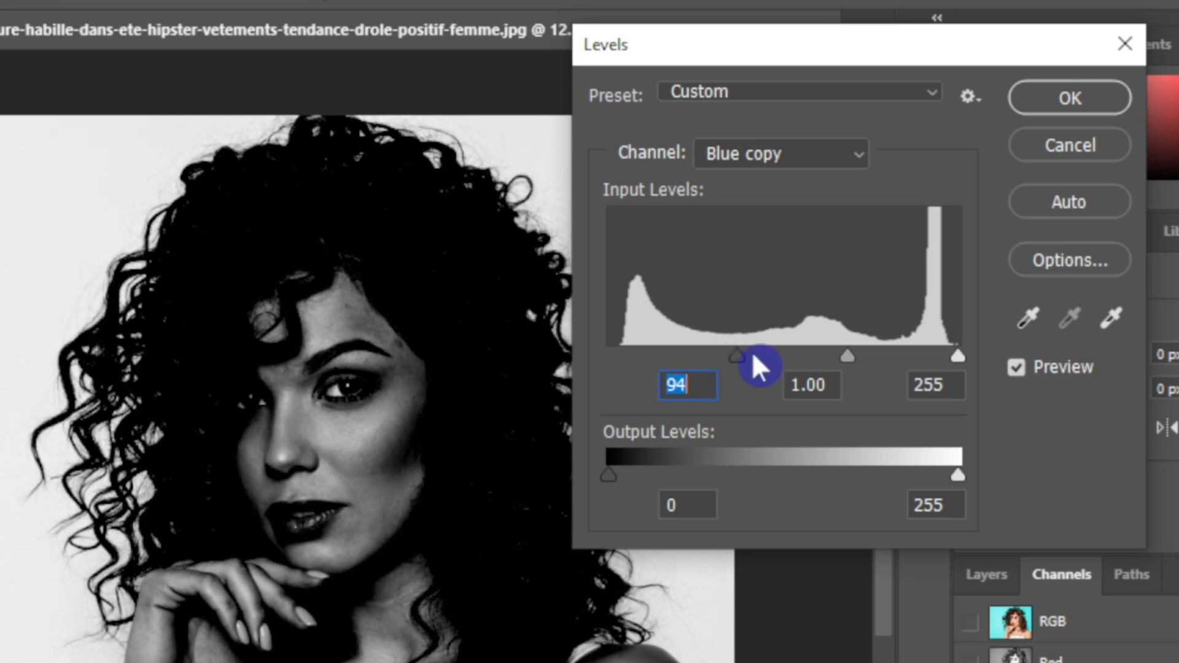
pyautogui.click(1086, 100)
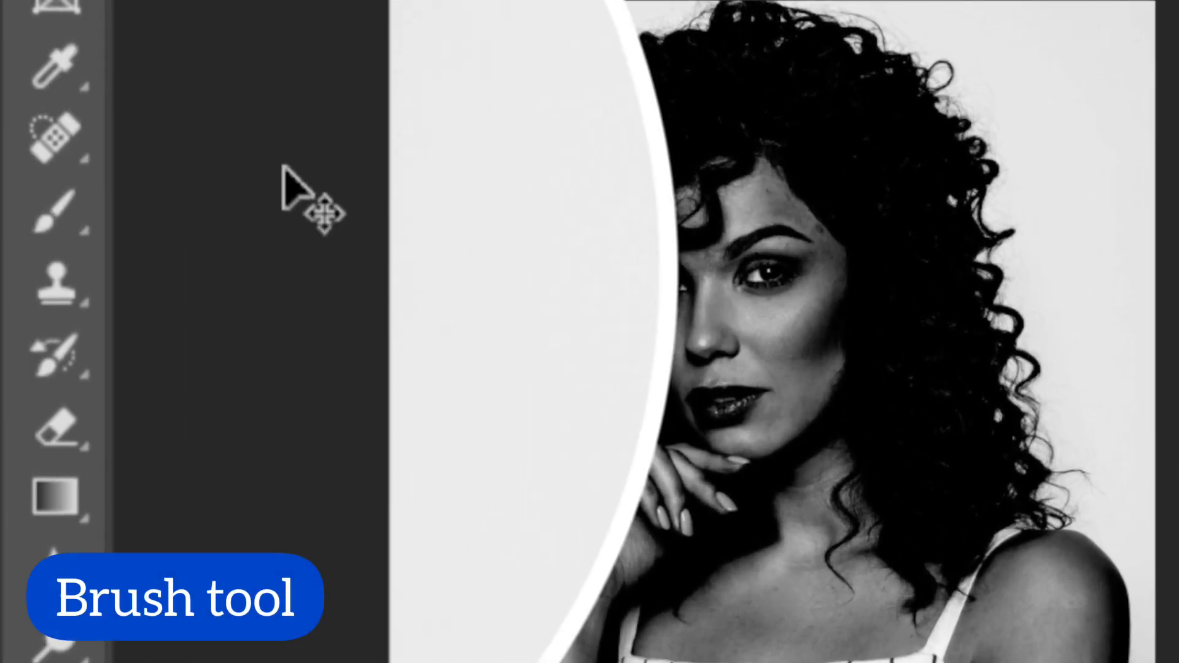
# Step: Set up the Brush tool with black, a diameter of about 945 px and 100% hardness
pyautogui.click(19, 283)
pyautogui.rightClick(49, 221)
pyautogui.click(270, 212)
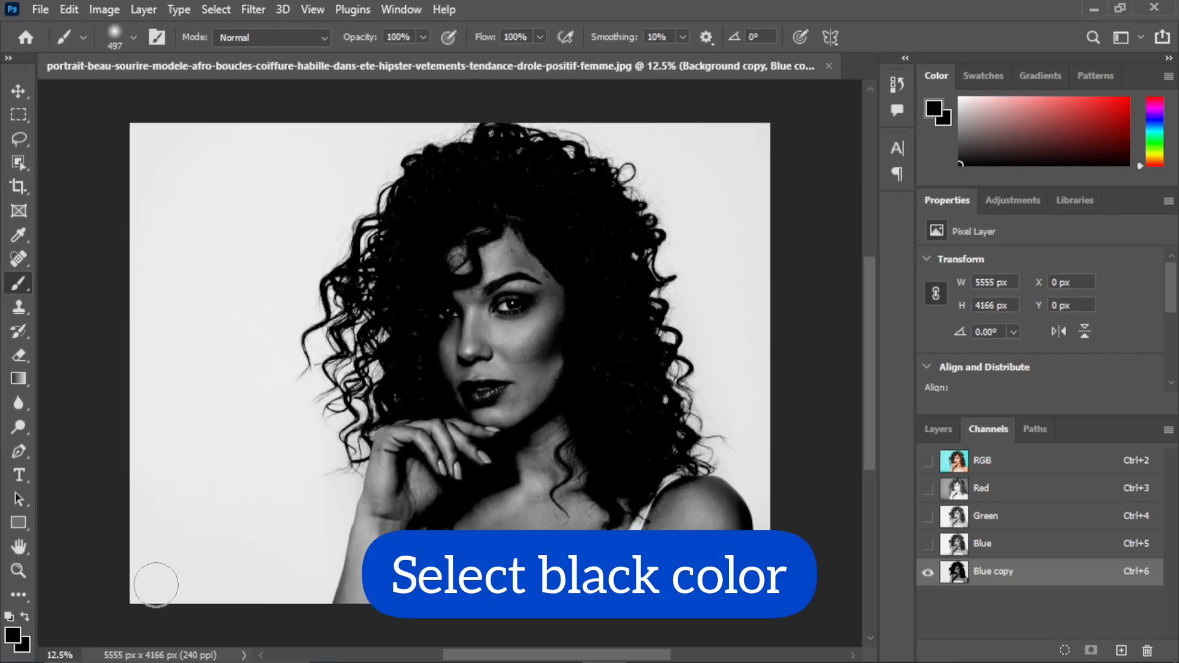
pyautogui.moveTo(475, 265)
pyautogui.mouseDown()
pyautogui.moveTo(510, 259)
pyautogui.moveTo(503, 231)
pyautogui.moveTo(511, 414)
pyautogui.mouseUp()
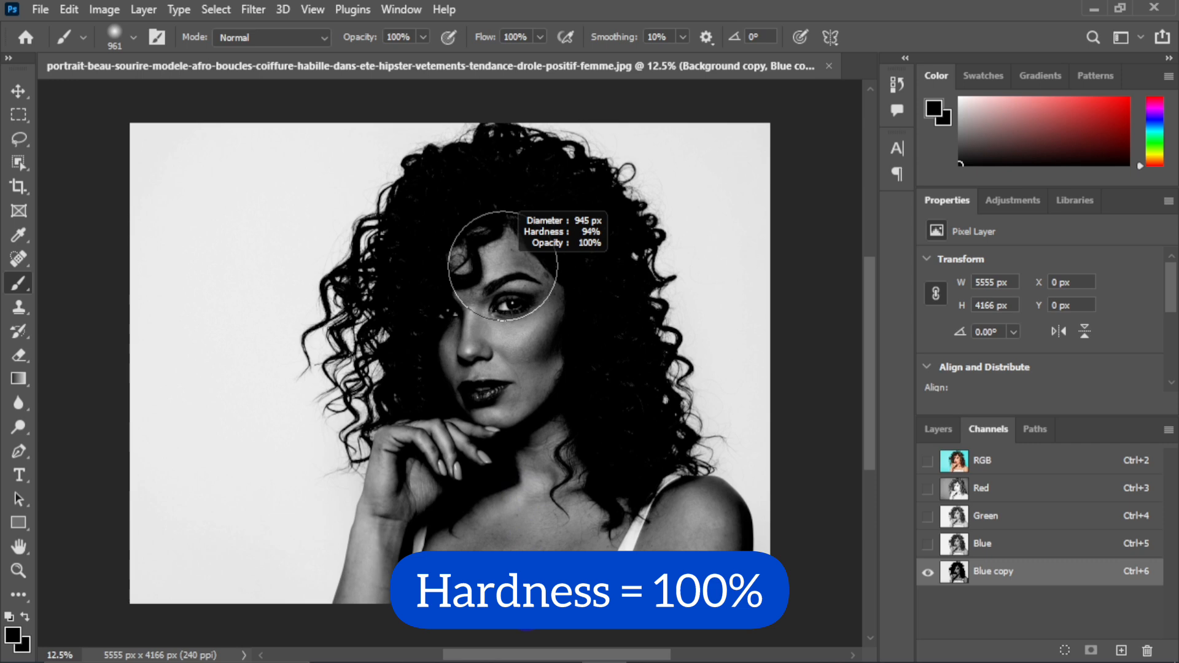
pyautogui.moveTo(503, 265)
pyautogui.mouseDown()
pyautogui.moveTo(476, 266)
pyautogui.moveTo(539, 263)
pyautogui.moveTo(503, 291)
pyautogui.moveTo(503, 341)
pyautogui.mouseUp()
# Step: Paint the woman's face, neck and torso black inside her outline, refining the area under the hair by the shoulder with a 63 px brush
pyautogui.click(476, 265)
pyautogui.moveTo(479, 233)
pyautogui.mouseDown()
pyautogui.moveTo(533, 355)
pyautogui.moveTo(526, 406)
pyautogui.moveTo(438, 471)
pyautogui.moveTo(443, 536)
pyautogui.moveTo(554, 440)
pyautogui.moveTo(592, 447)
pyautogui.moveTo(626, 579)
pyautogui.mouseUp()
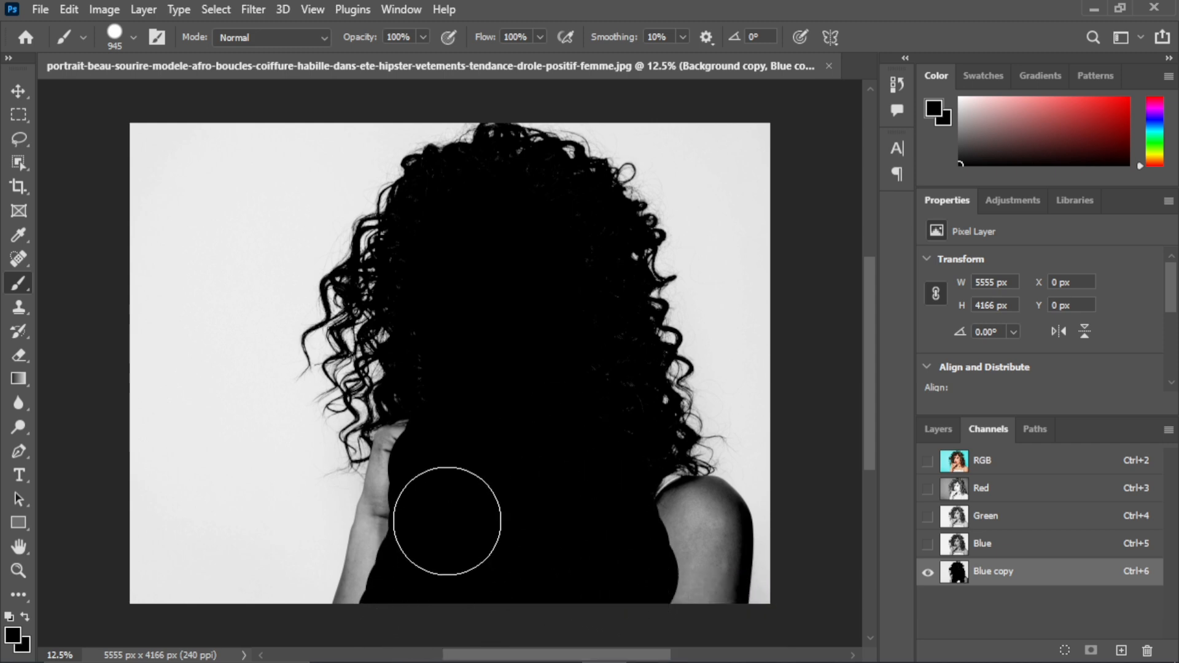
pyautogui.moveTo(652, 516)
pyautogui.mouseDown()
pyautogui.moveTo(580, 574)
pyautogui.moveTo(683, 543)
pyautogui.moveTo(544, 519)
pyautogui.mouseUp()
pyautogui.scroll(5, 689, 541)
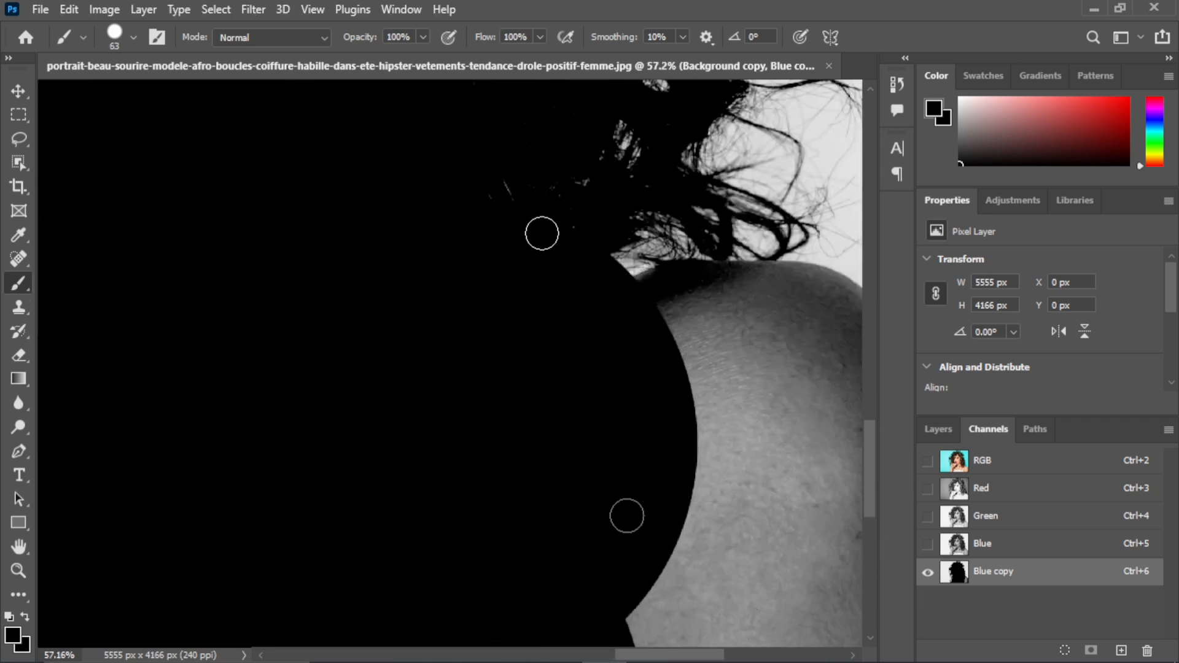
pyautogui.scroll(4, 633, 381)
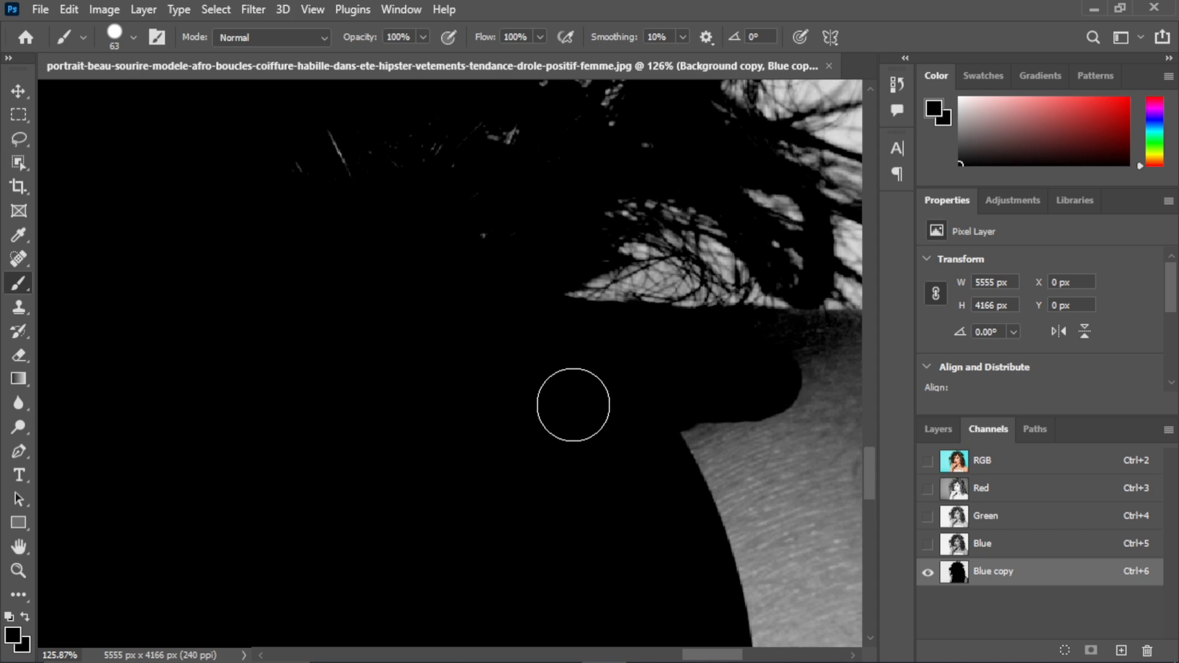
pyautogui.scroll(-6, 693, 400)
pyautogui.scroll(-1, 477, 422)
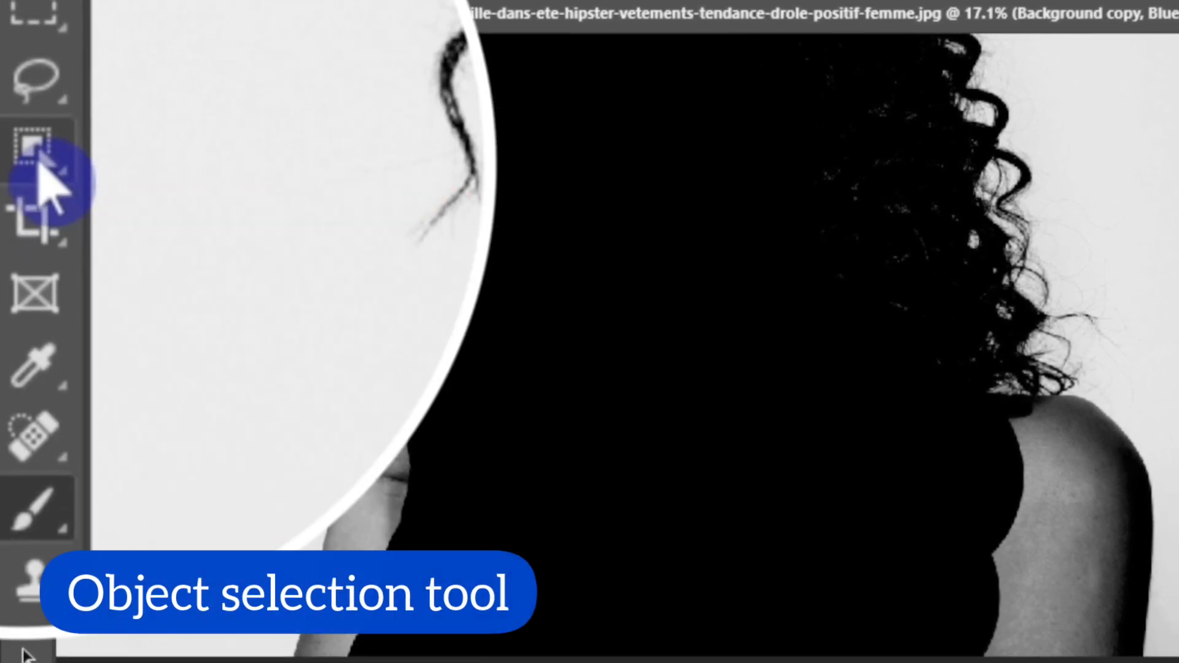
# Step: Select the remaining grey forearm with the Object Selection tool in Lasso mode
pyautogui.rightClick(52, 172)
pyautogui.click(368, 161)
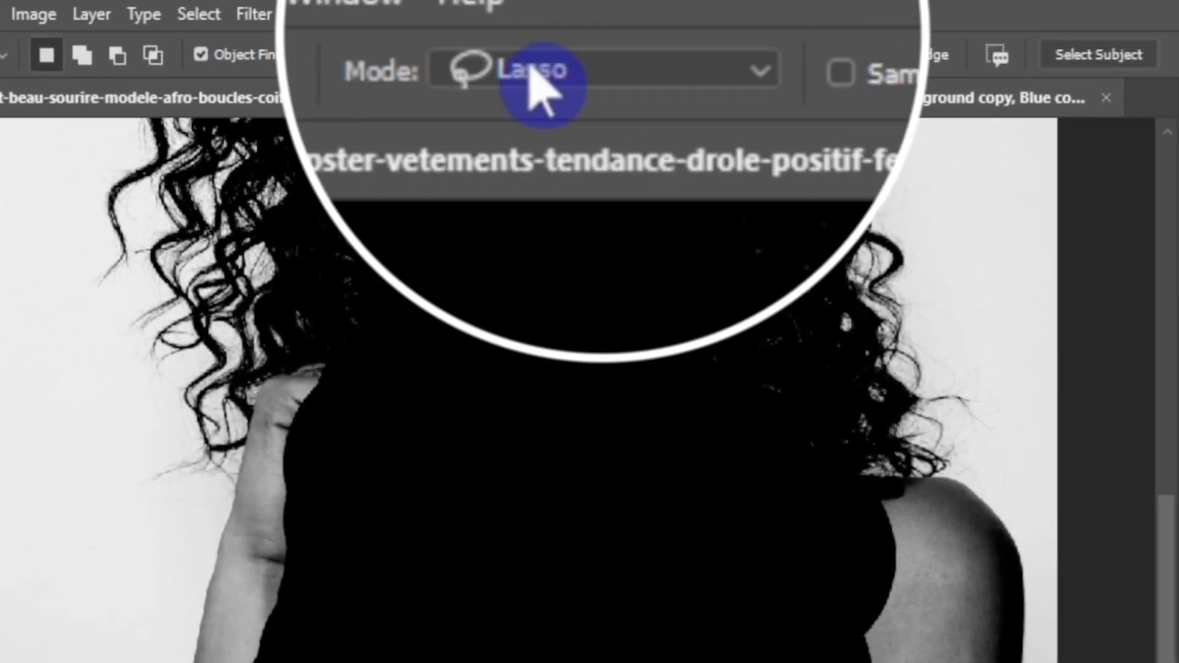
pyautogui.click(536, 67)
pyautogui.click(587, 168)
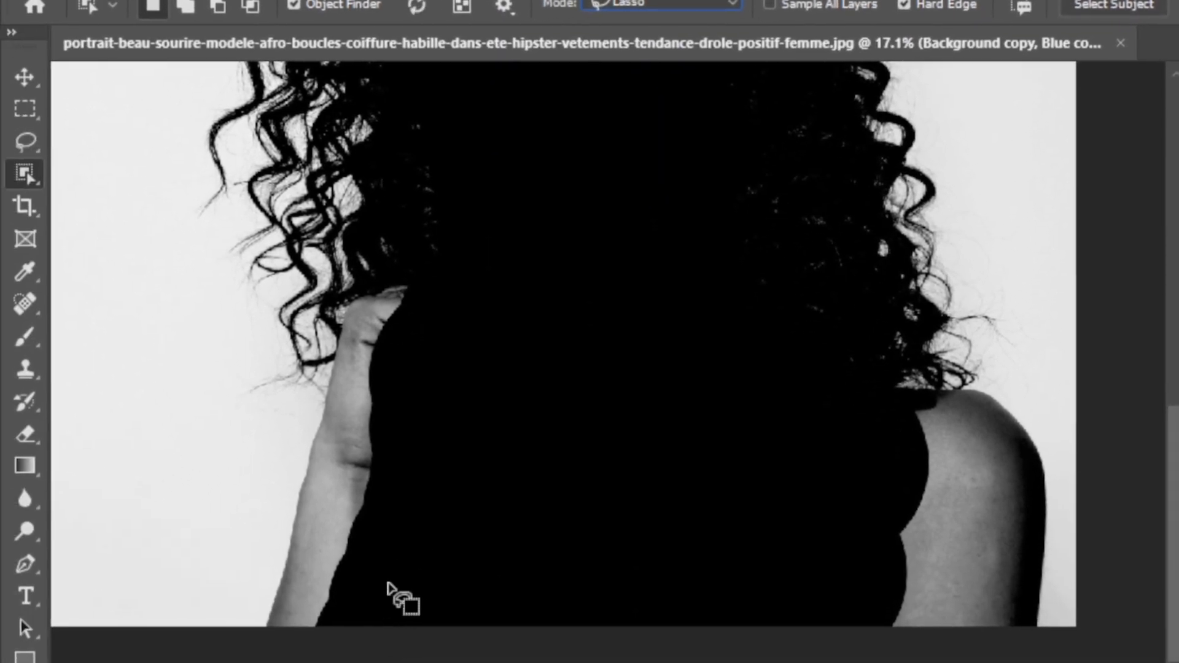
pyautogui.moveTo(416, 352); pyautogui.dragTo(418, 495)
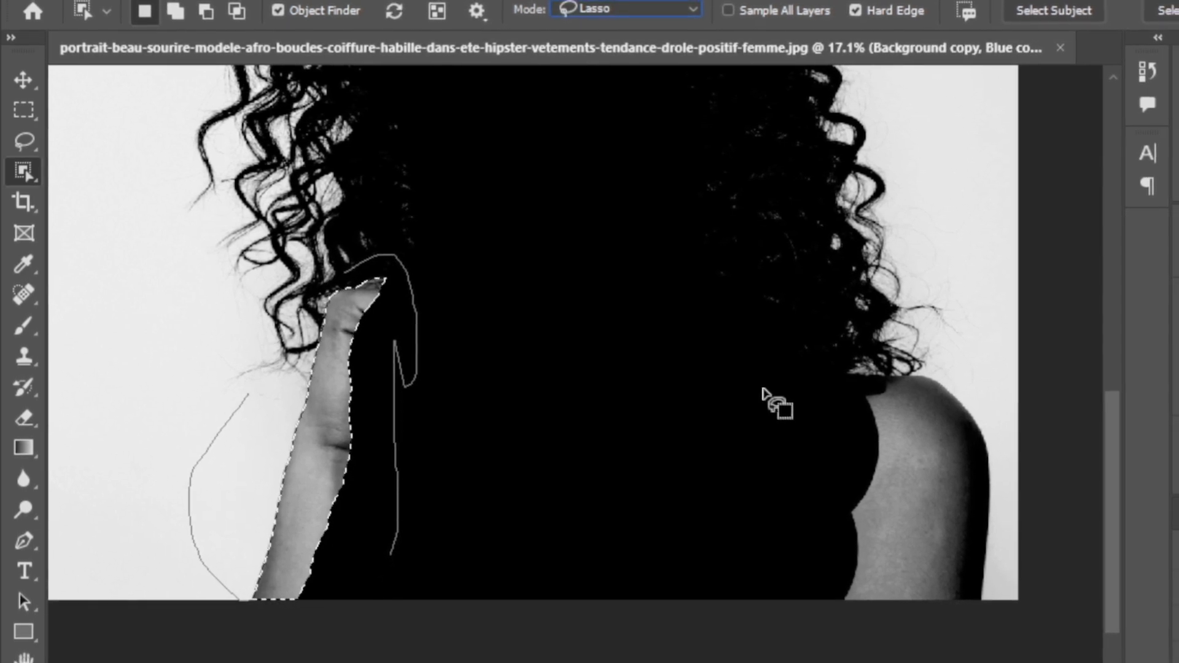
# Step: Add the remaining grey shoulder and upper arm to the selection by outlining it loosely
pyautogui.press('shift')
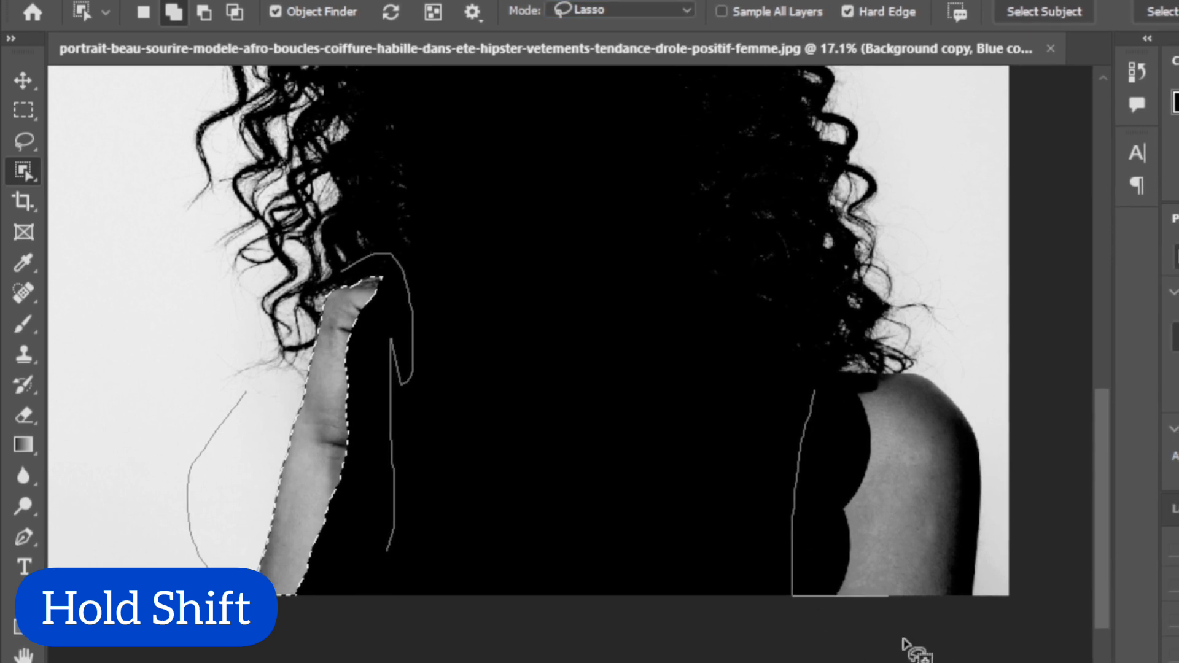
pyautogui.moveTo(1002, 470); pyautogui.dragTo(933, 350)
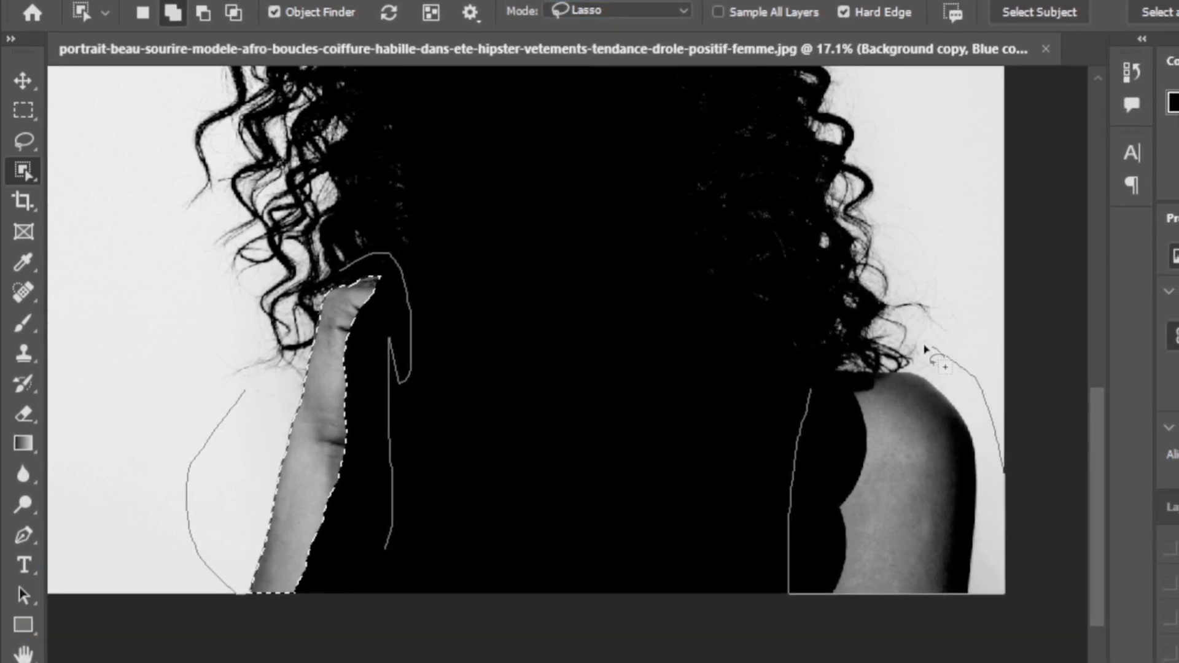
pyautogui.moveTo(800, 397); pyautogui.dragTo(802, 398)
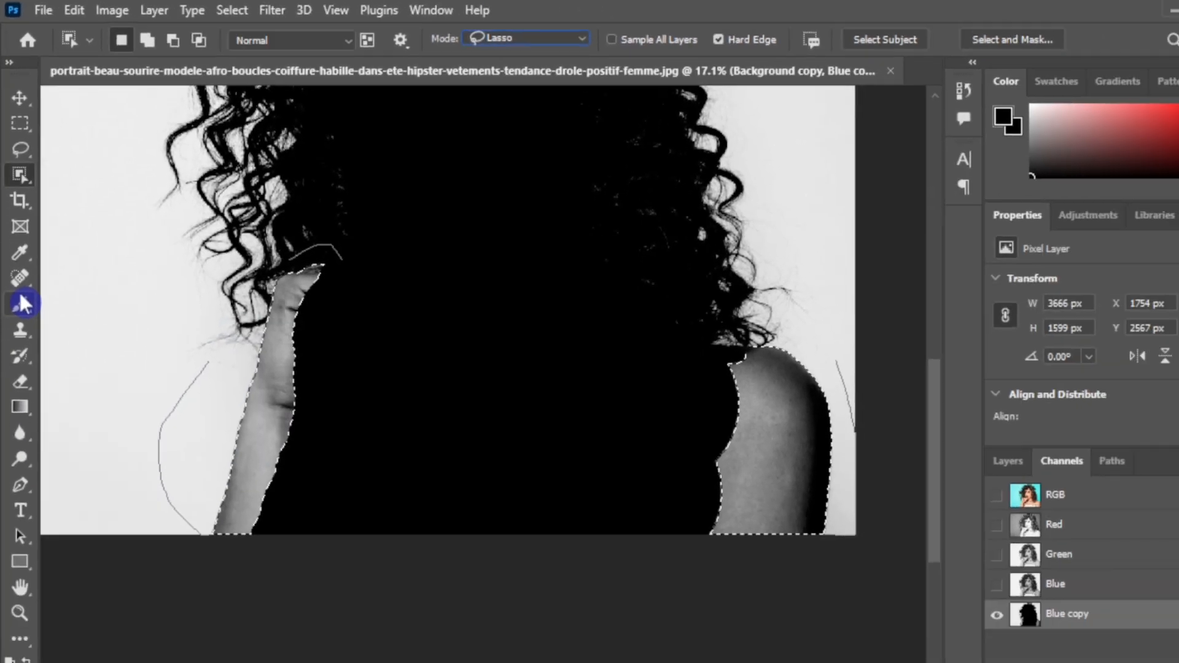
# Step: Paint the selected forearm and shoulder black with an 870 px brush and clear the selection
pyautogui.rightClick(43, 350)
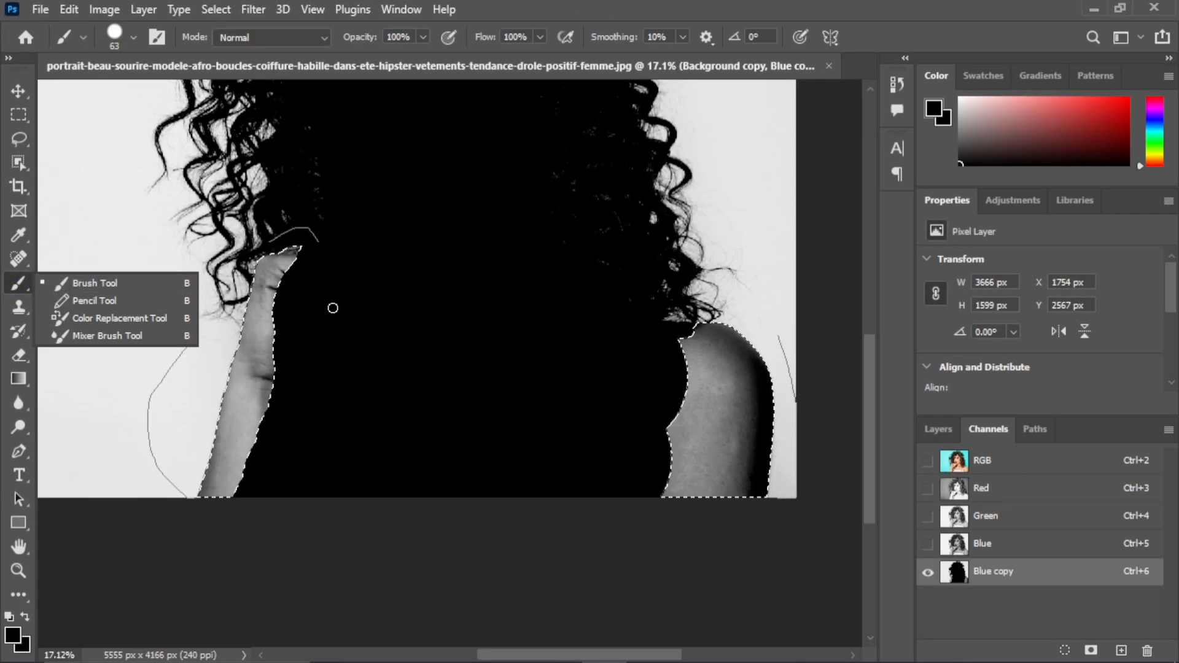
pyautogui.keyDown('alt'); pyautogui.rightClick(364, 312); pyautogui.keyUp('alt')
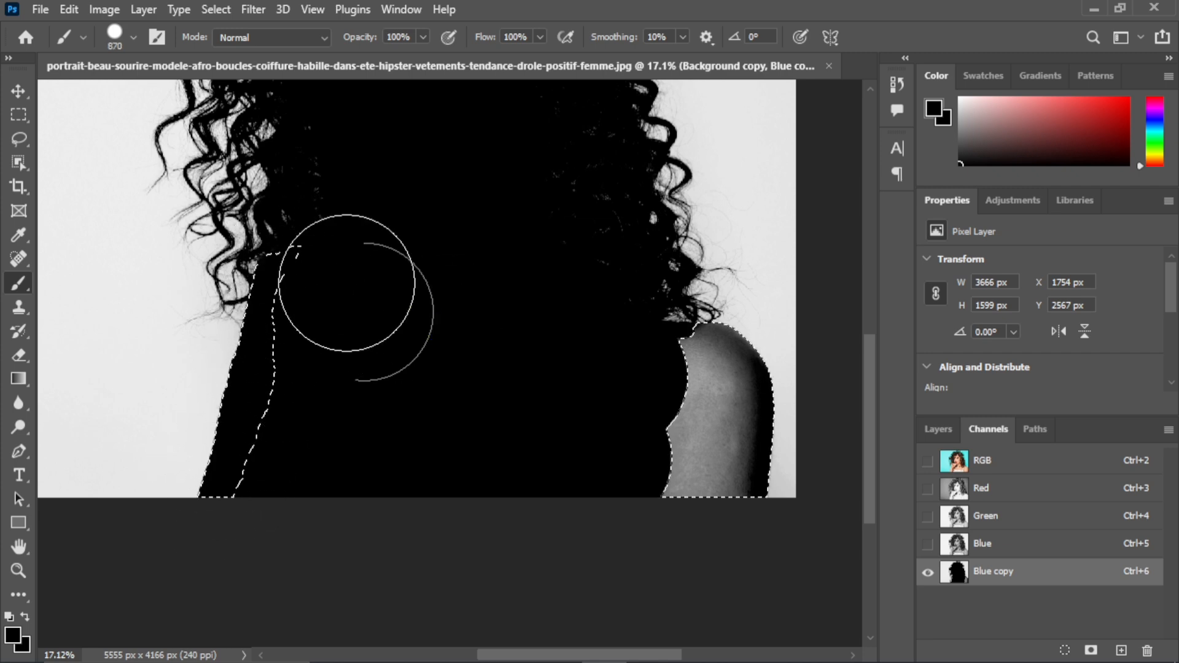
pyautogui.moveTo(691, 355)
pyautogui.mouseDown()
pyautogui.moveTo(708, 455)
pyautogui.moveTo(763, 492)
pyautogui.mouseUp()
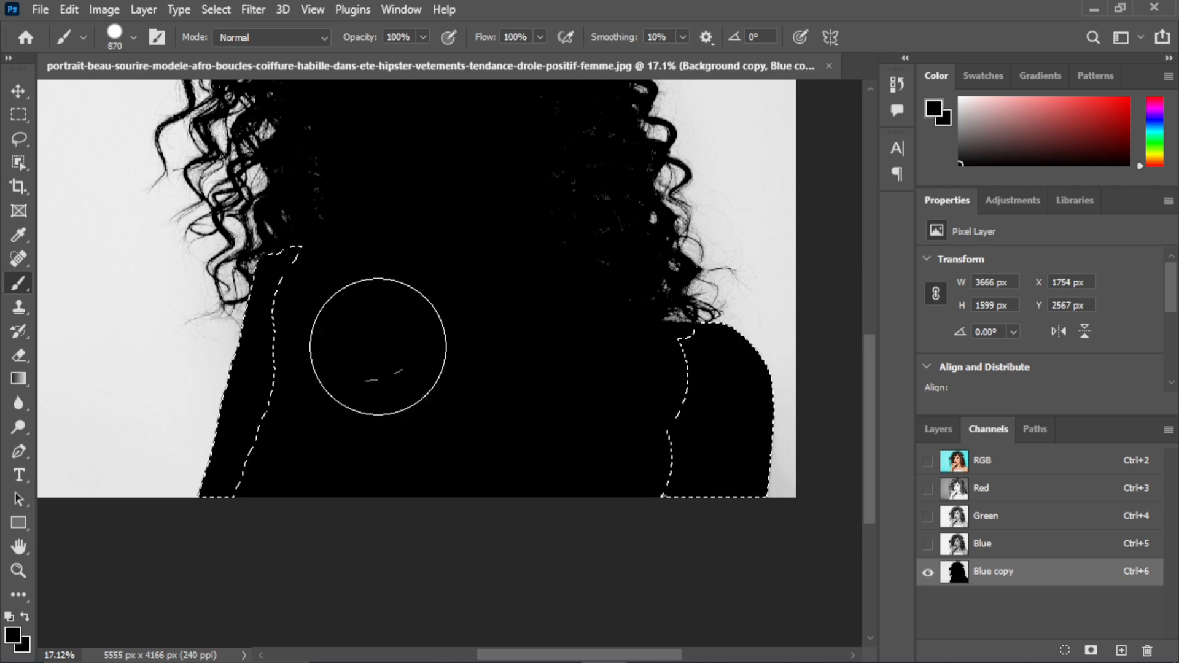
pyautogui.click(18, 95)
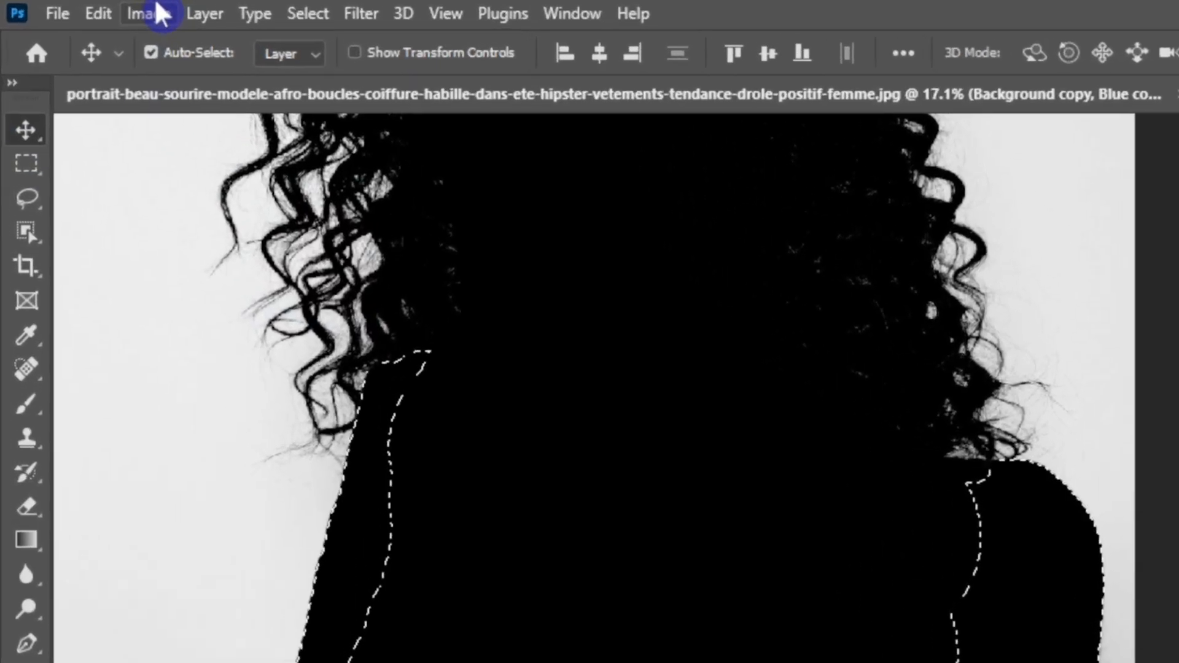
pyautogui.click(157, 7)
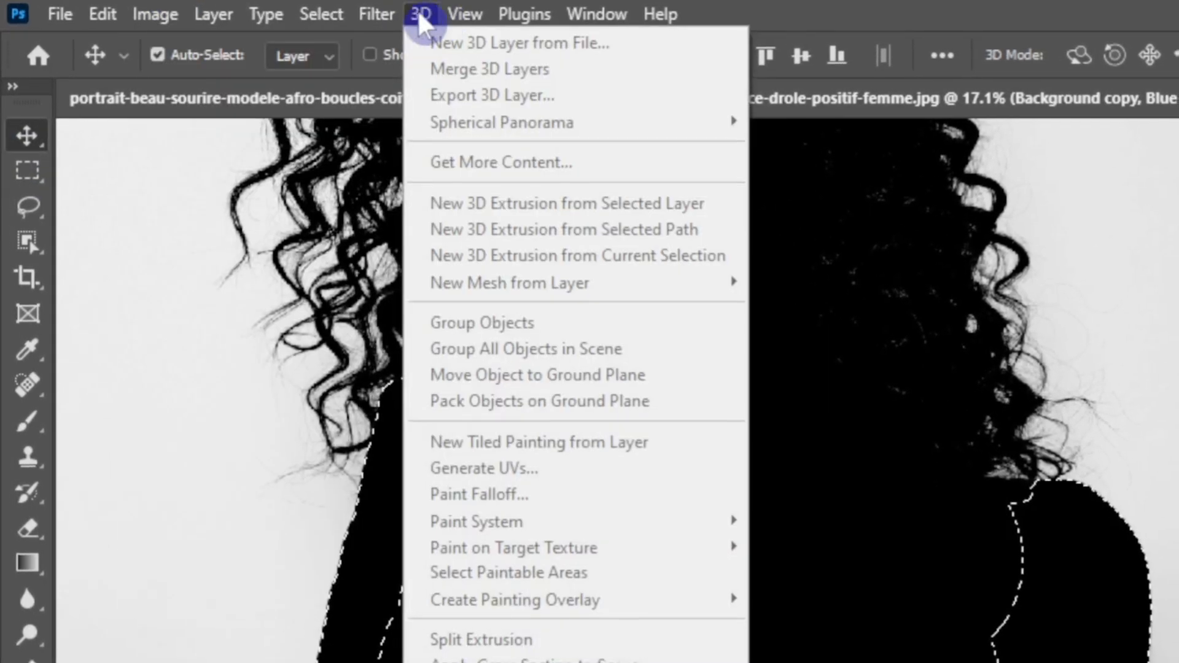
pyautogui.moveTo(315, 10)
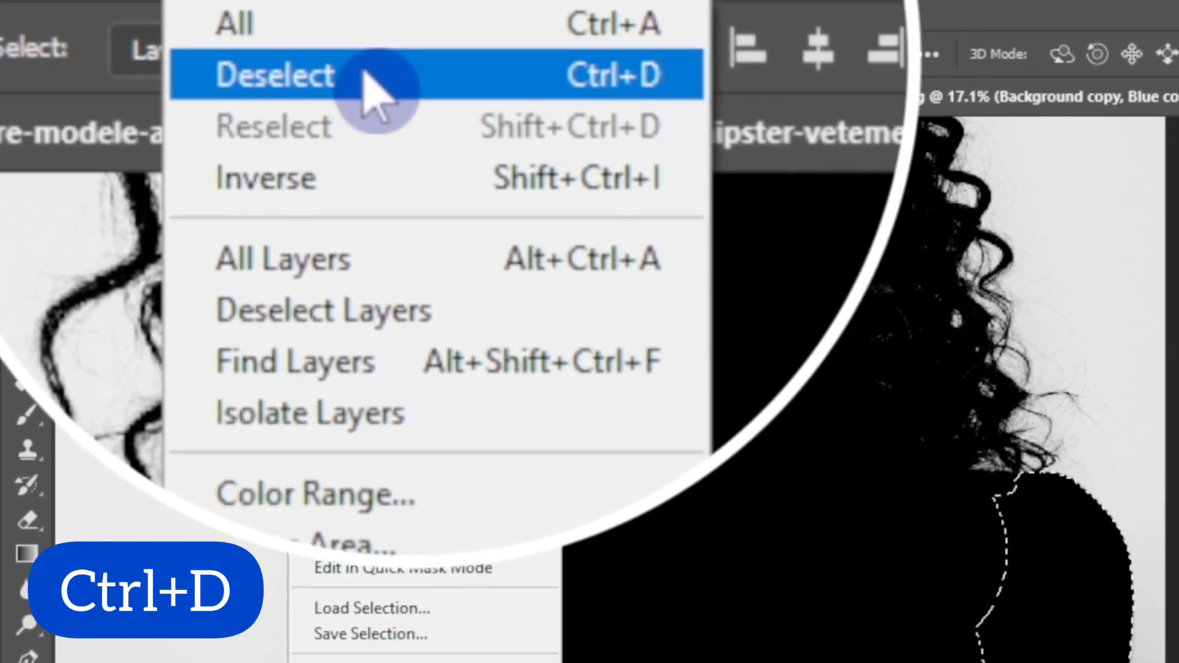
pyautogui.click(454, 83)
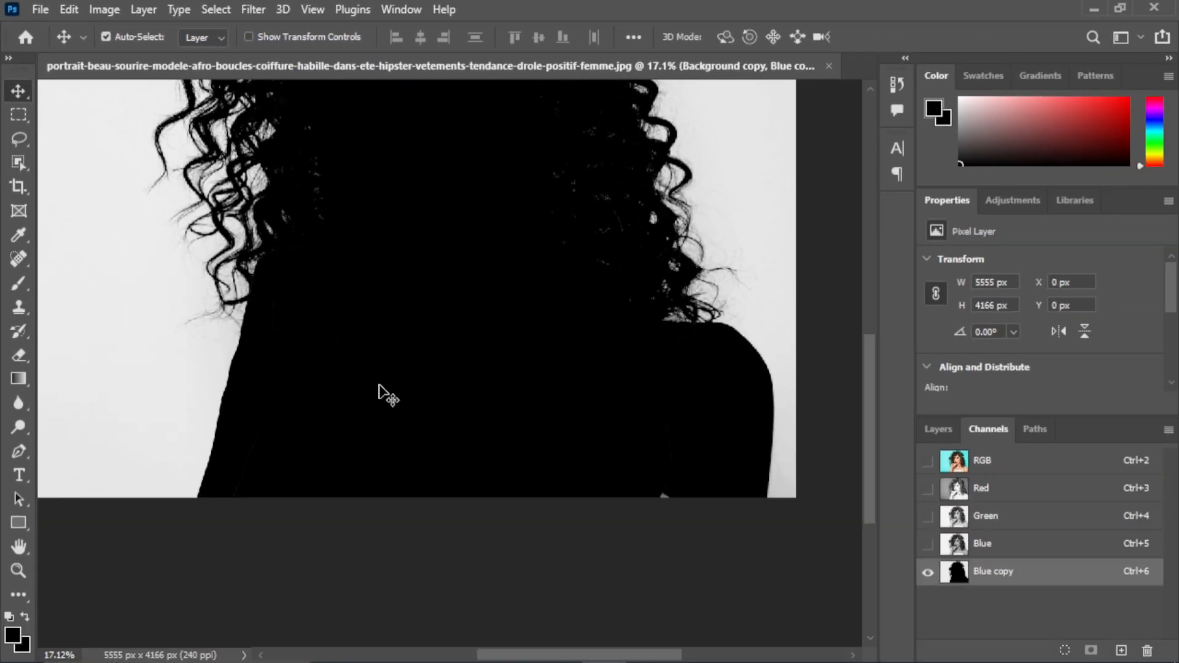
# Step: Lighten the grey background around the silhouette with the Dodge tool, using a 1720 px brush, Midtones range and 50% exposure
pyautogui.press('b')
pyautogui.scroll(-2, 379, 463)
pyautogui.scroll(2, 517, 335)
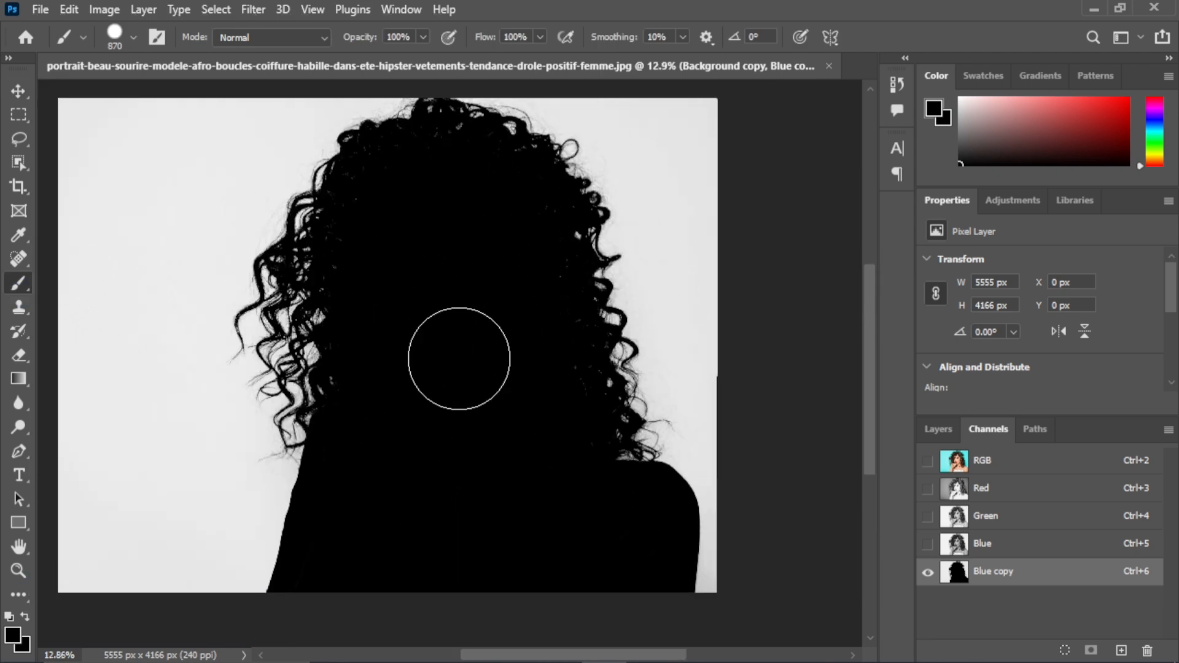
pyautogui.scroll(-1, 412, 436)
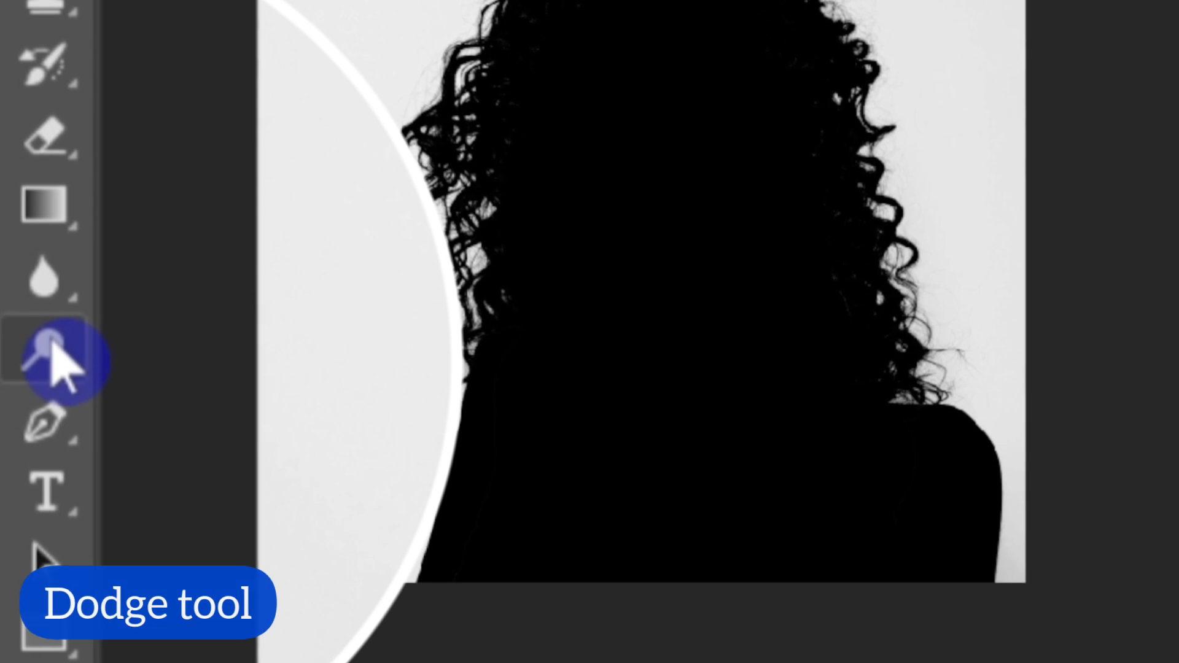
pyautogui.rightClick(20, 416)
pyautogui.click(413, 368)
pyautogui.moveTo(145, 199); pyautogui.dragTo(227, 227)
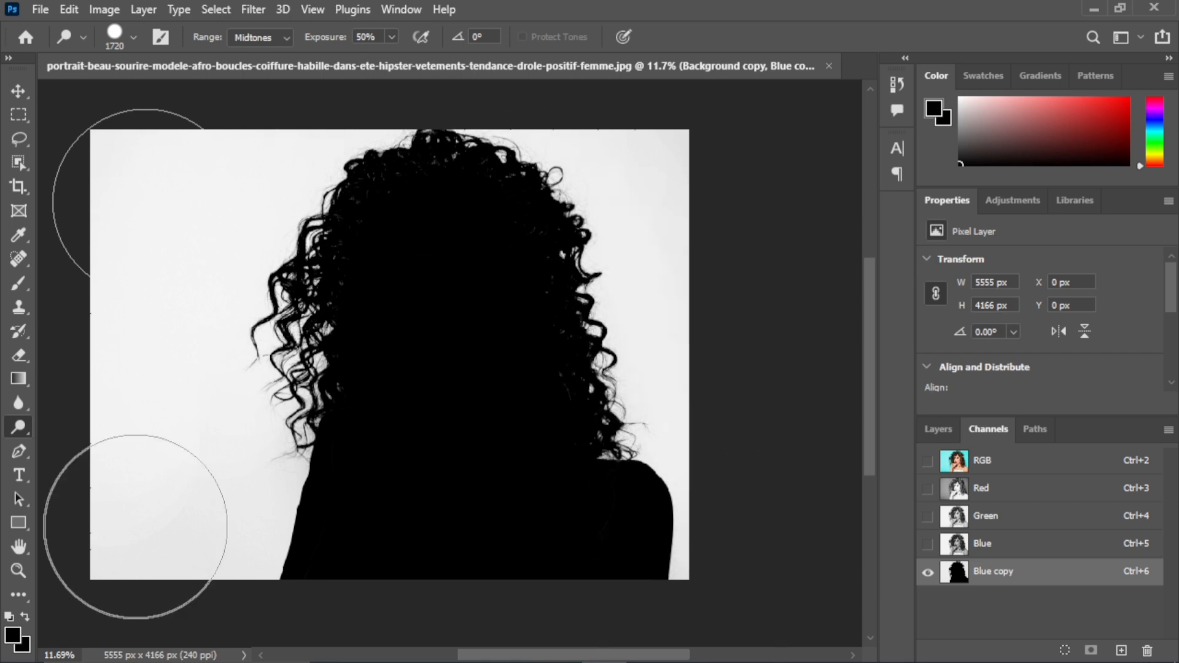
pyautogui.moveTo(242, 257); pyautogui.dragTo(170, 246)
pyautogui.click(19, 95)
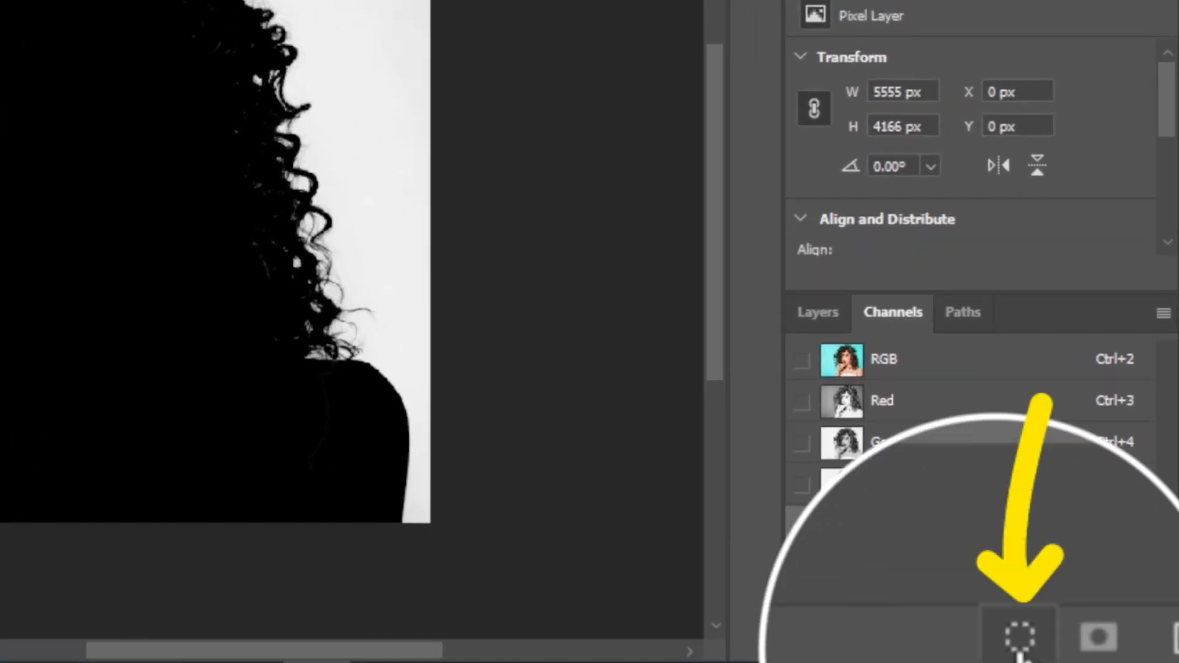
# Step: Load the Blue copy channel as a selection, show the RGB channel and hide Blue copy
pyautogui.click(1011, 641)
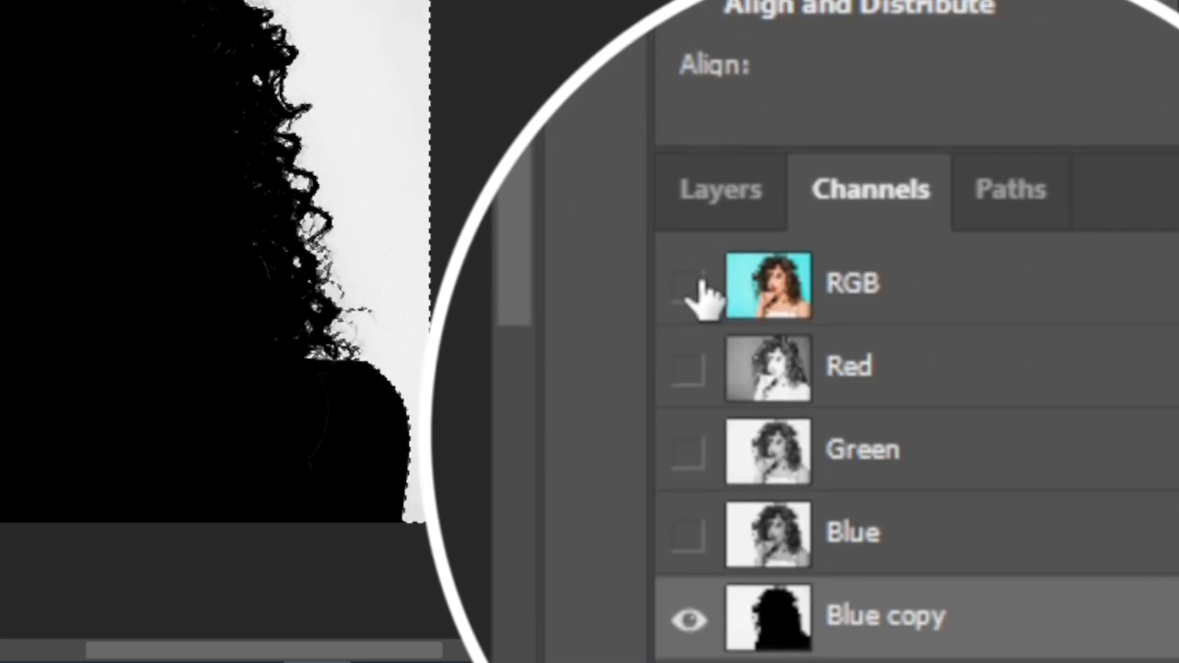
pyautogui.click(689, 287)
pyautogui.click(691, 617)
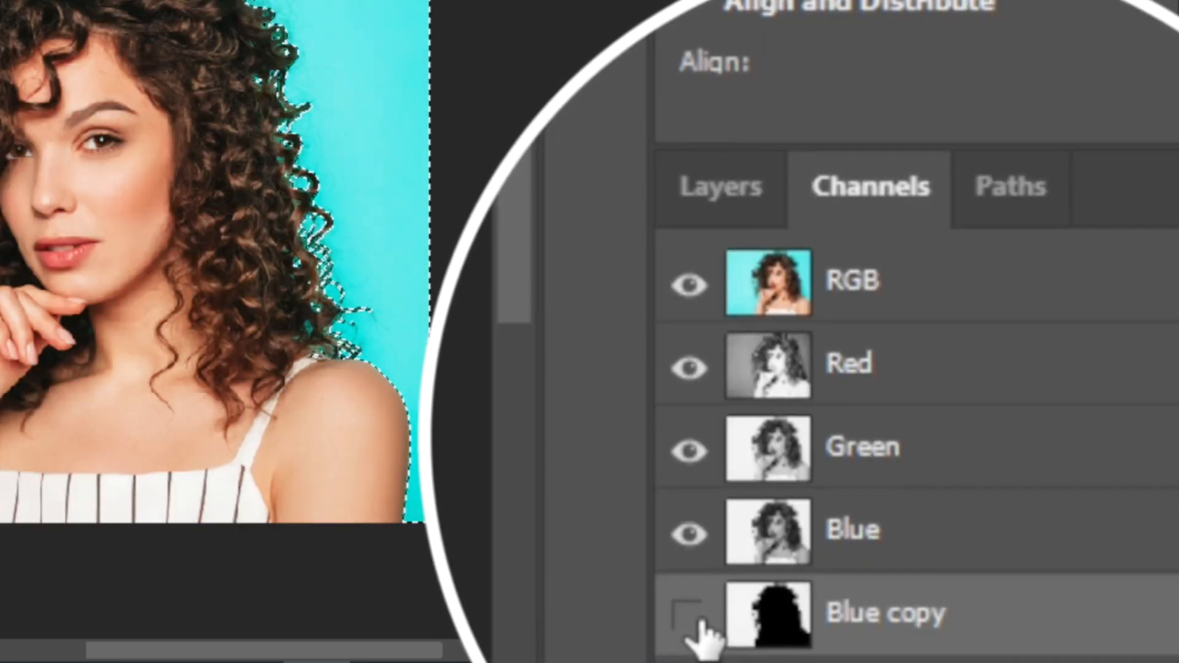
# Step: Add a layer mask to the Background copy layer from the selection and hide the Background layer
pyautogui.click(732, 206)
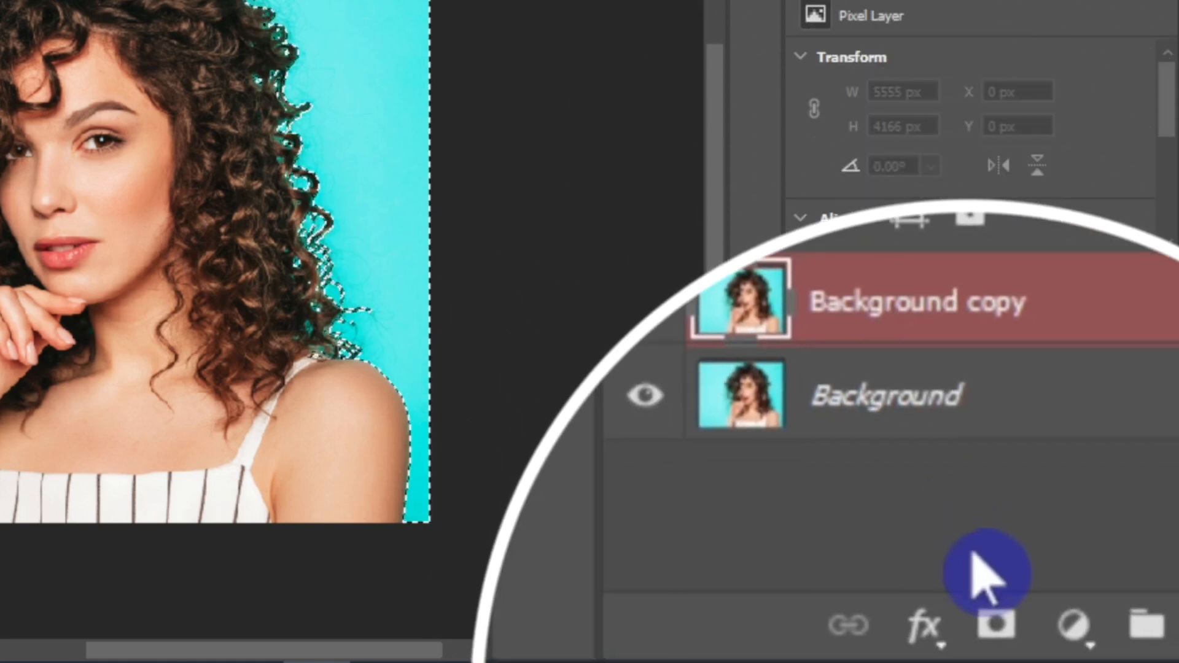
pyautogui.click(996, 625)
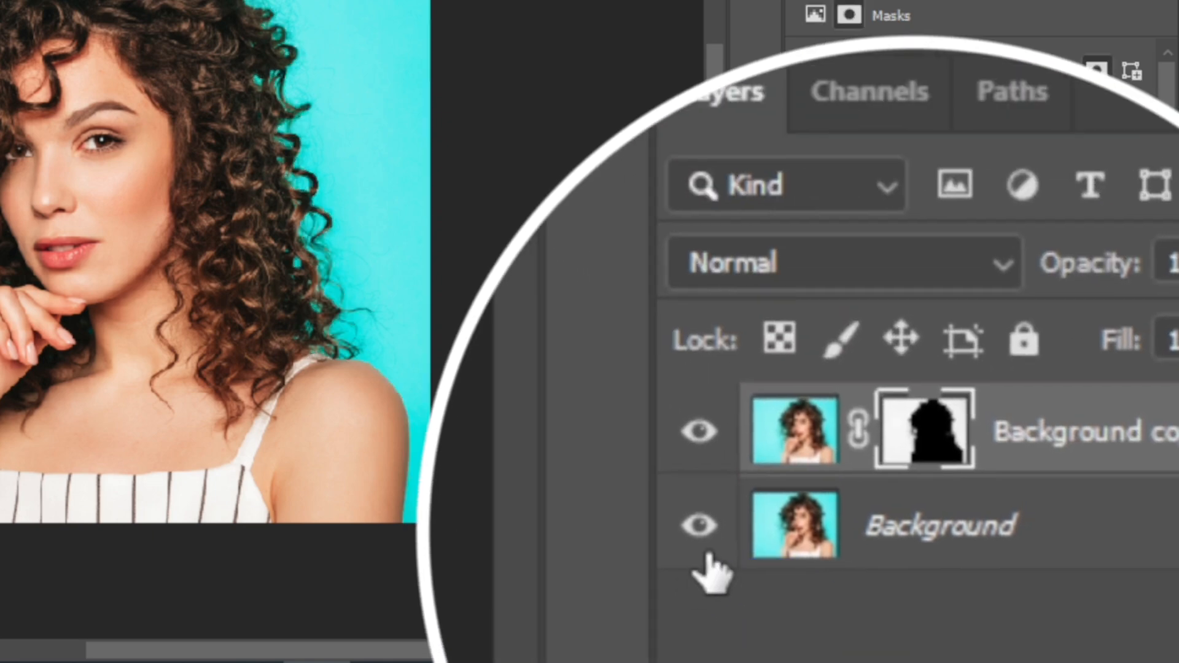
pyautogui.click(706, 528)
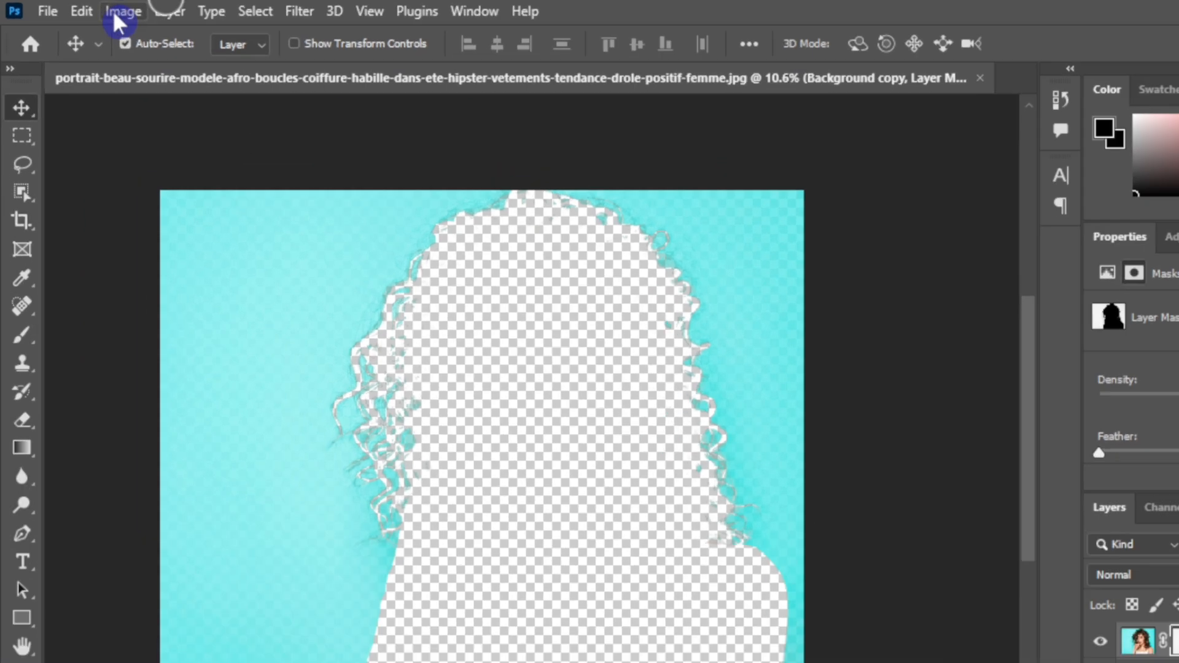
# Step: Invert the Background copy layer's mask with the Invert adjustment
pyautogui.click(104, 9)
pyautogui.moveTo(130, 38)
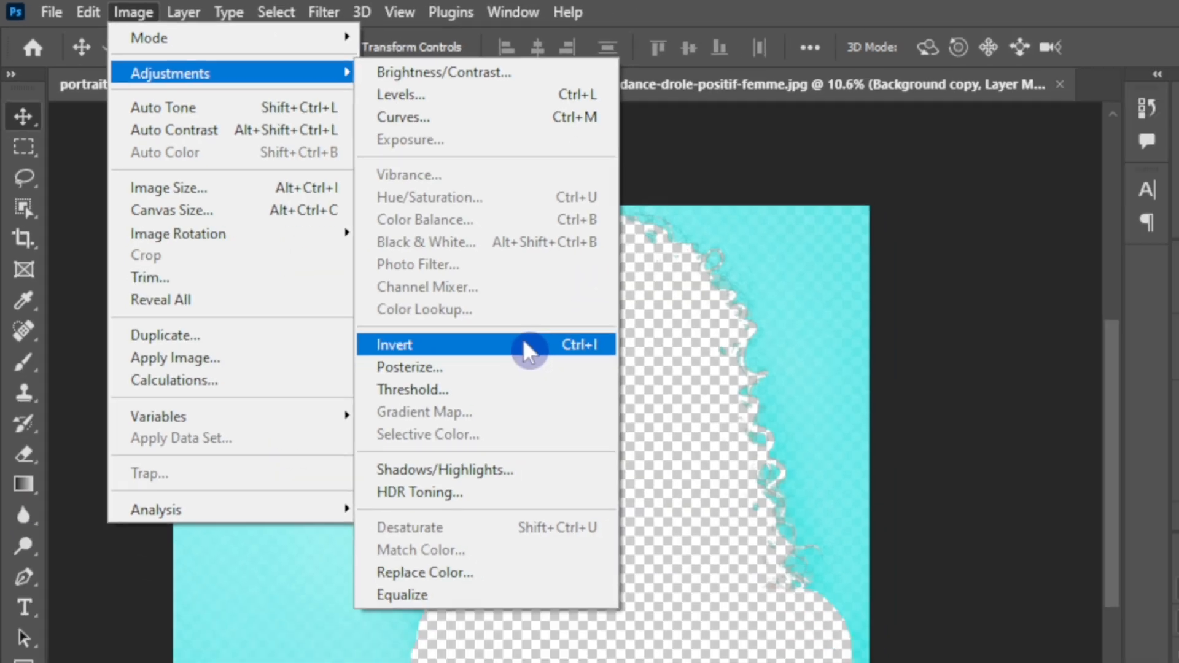
pyautogui.click(685, 433)
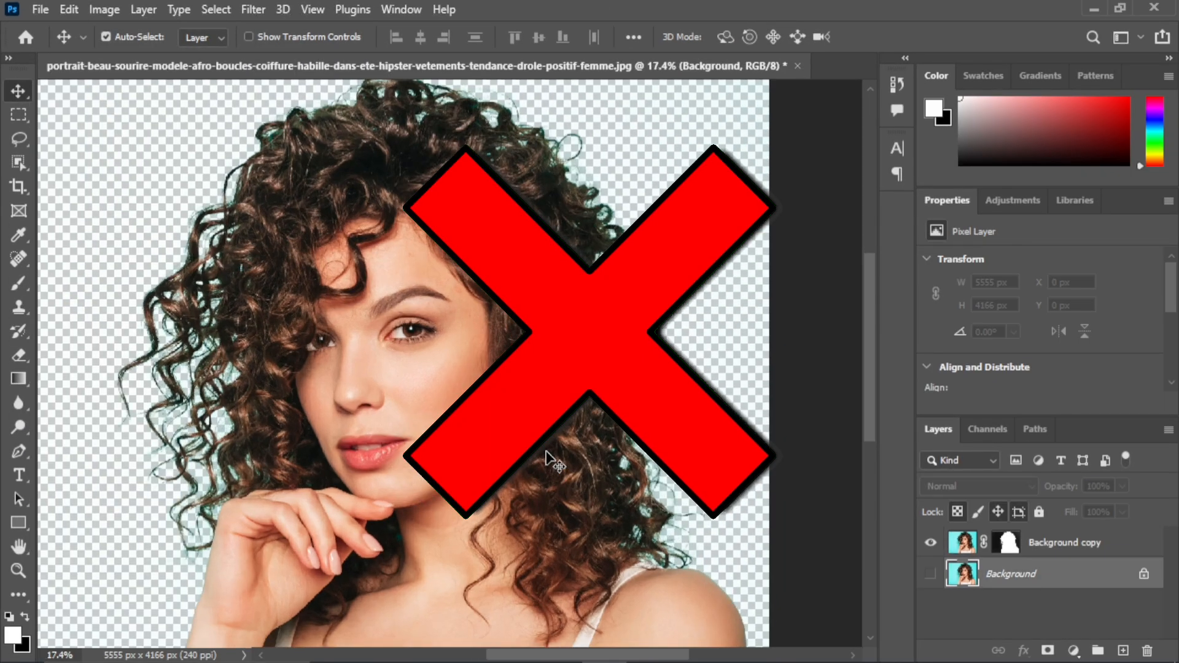
# Step: Add a Hue/Saturation adjustment layer above the Background copy layer
pyautogui.scroll(-3, 574, 463)
pyautogui.moveTo(477, 437); pyautogui.dragTo(505, 422)
pyautogui.scroll(6, 643, 471)
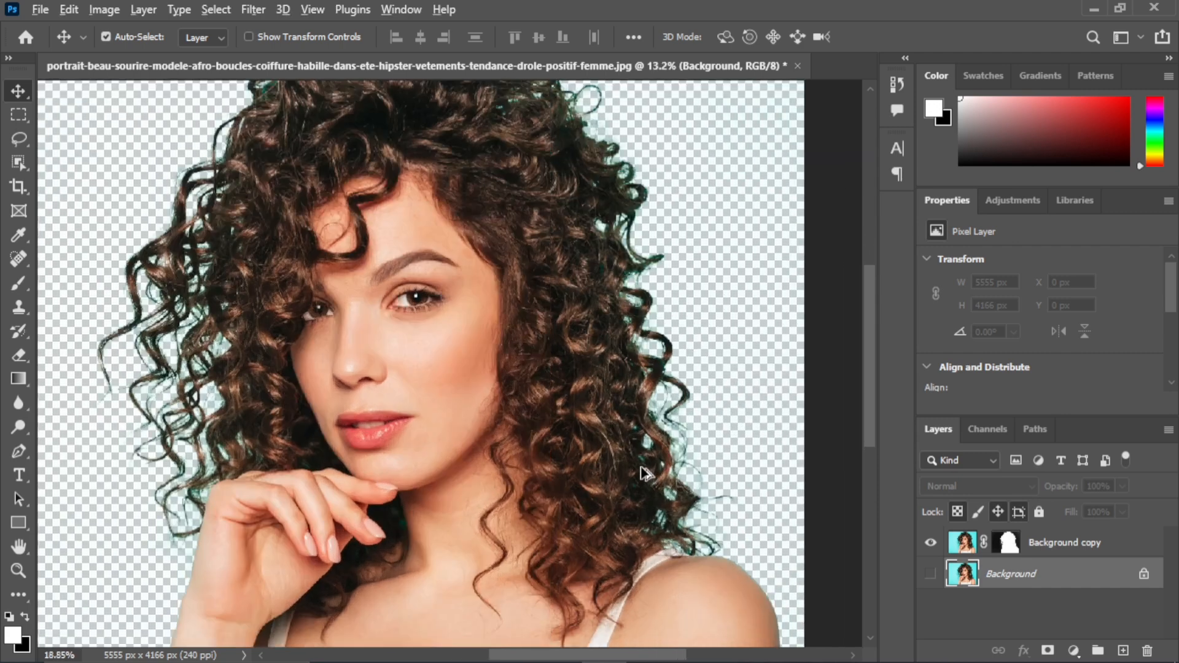
pyautogui.scroll(-5, 642, 470)
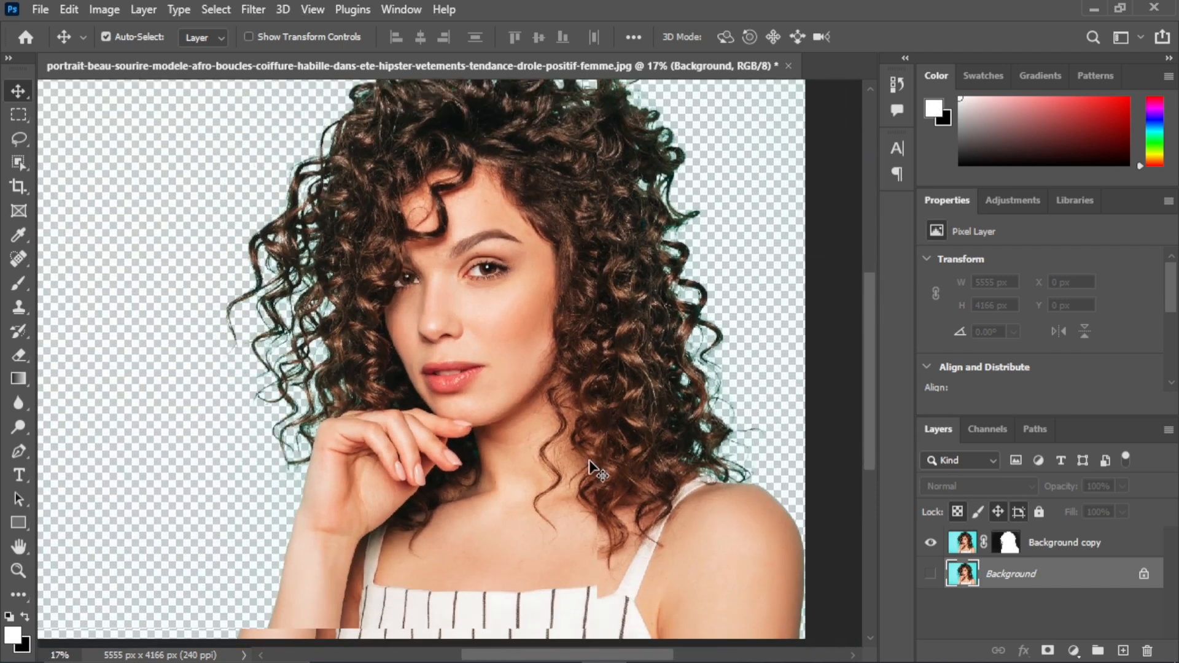
pyautogui.scroll(2, 589, 461)
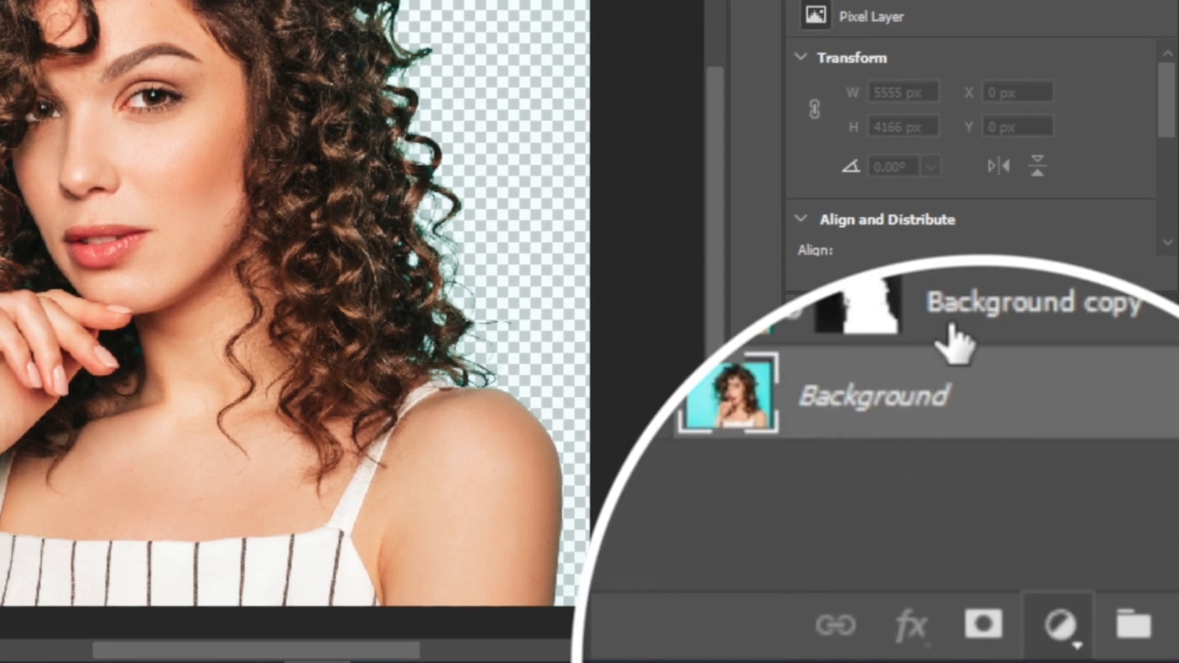
pyautogui.click(1017, 492)
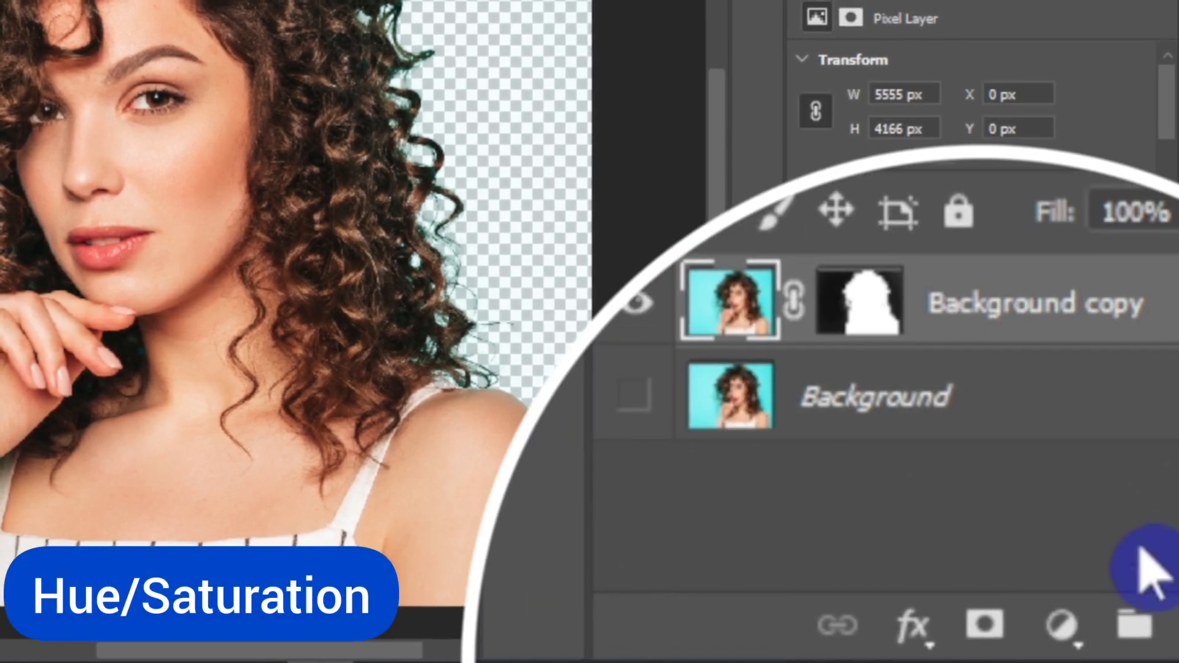
pyautogui.click(1044, 639)
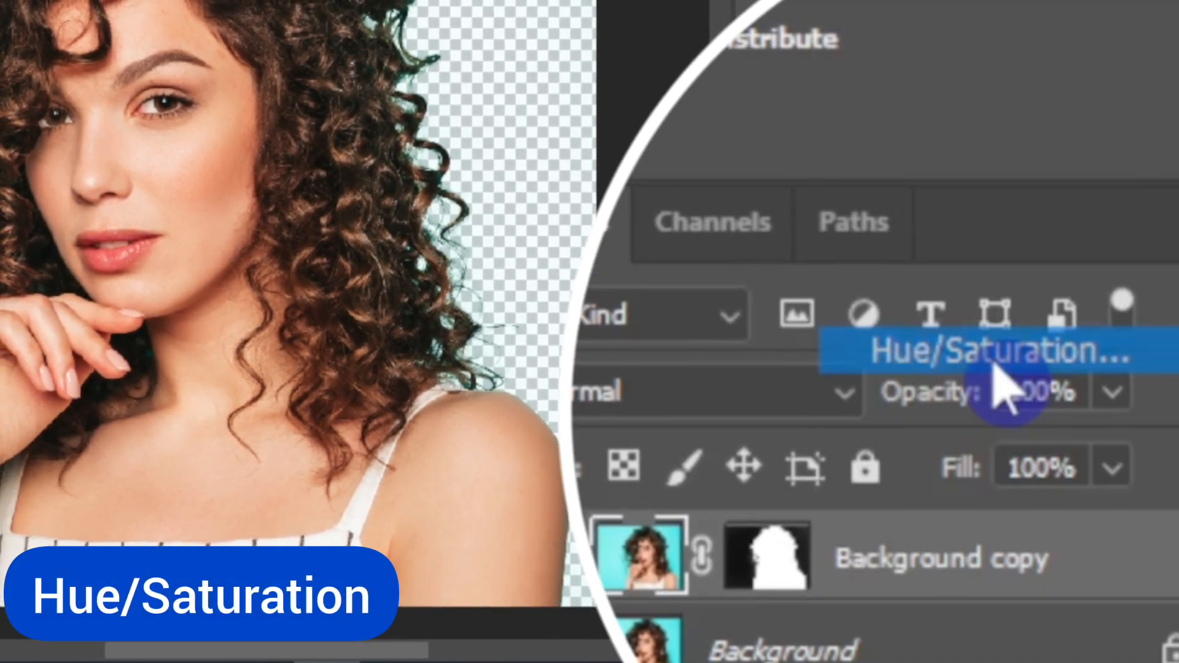
pyautogui.click(996, 366)
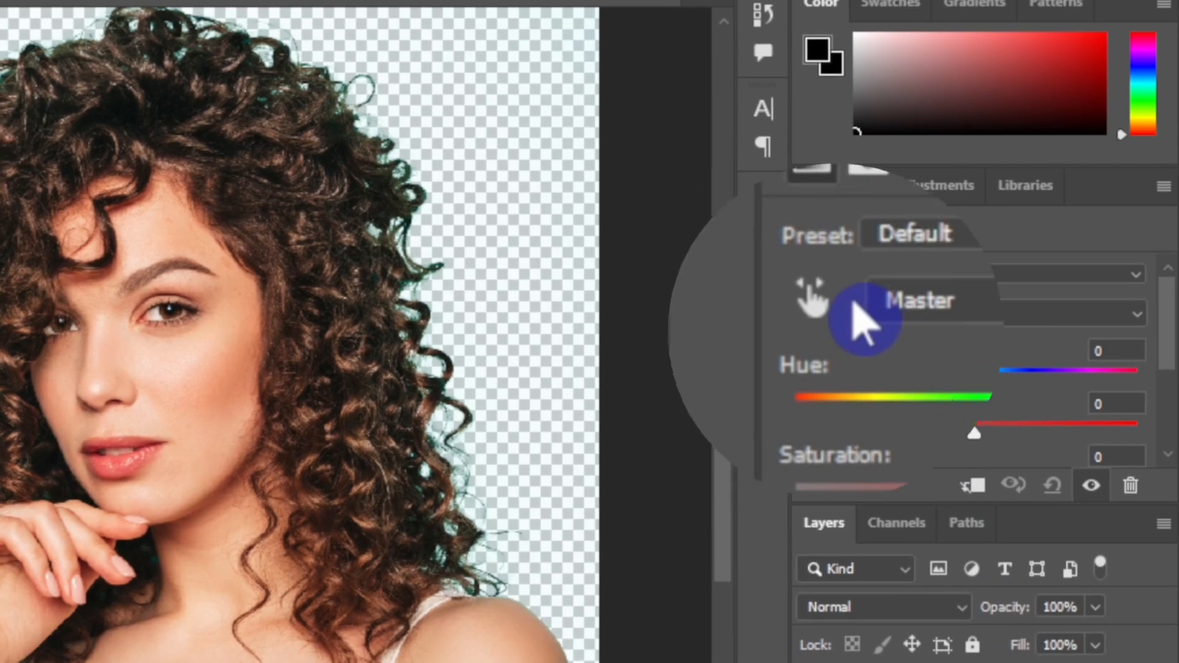
# Step: Target the Greens range by sampling the green fringe in the hair gaps with the on-image adjustment tool
pyautogui.click(816, 303)
pyautogui.scroll(5, 477, 467)
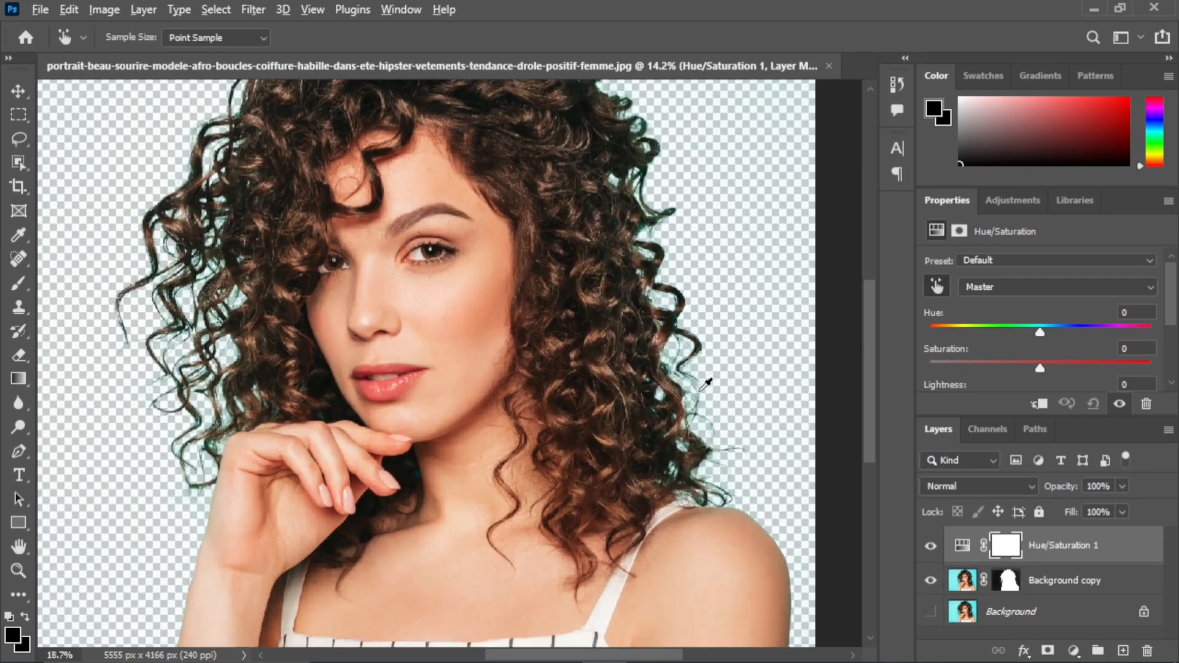
pyautogui.scroll(5, 706, 383)
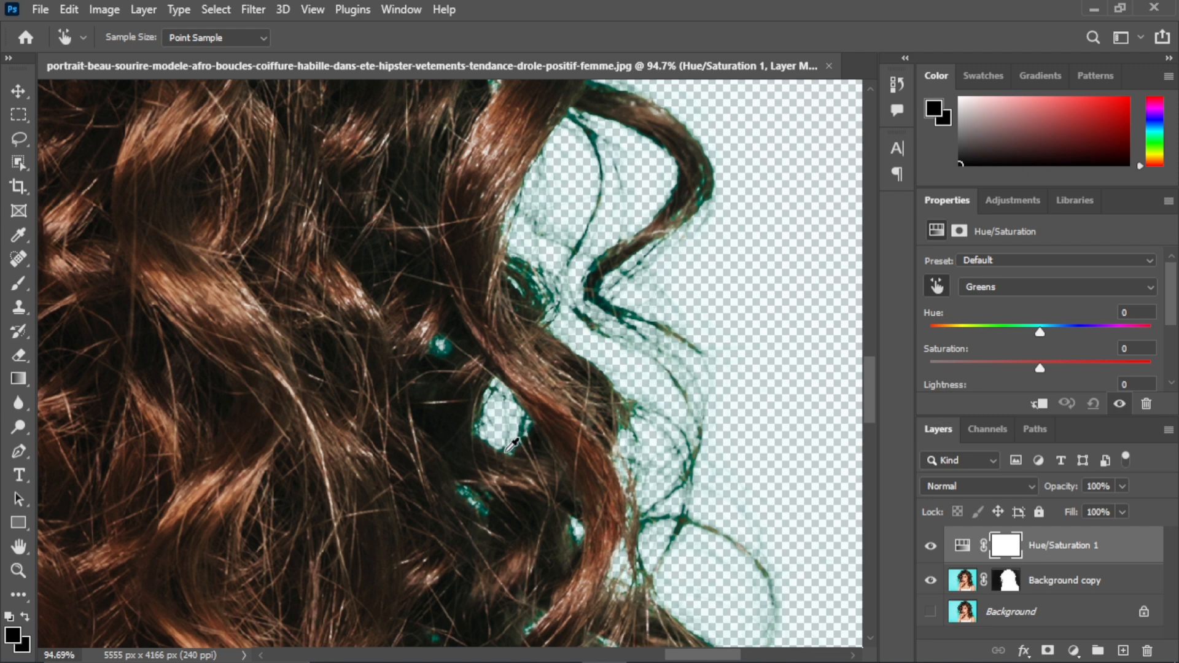
# Step: Set the Saturation of the Greens range to -100 in the Hue/Saturation adjustment
pyautogui.scroll(-5, 516, 434)
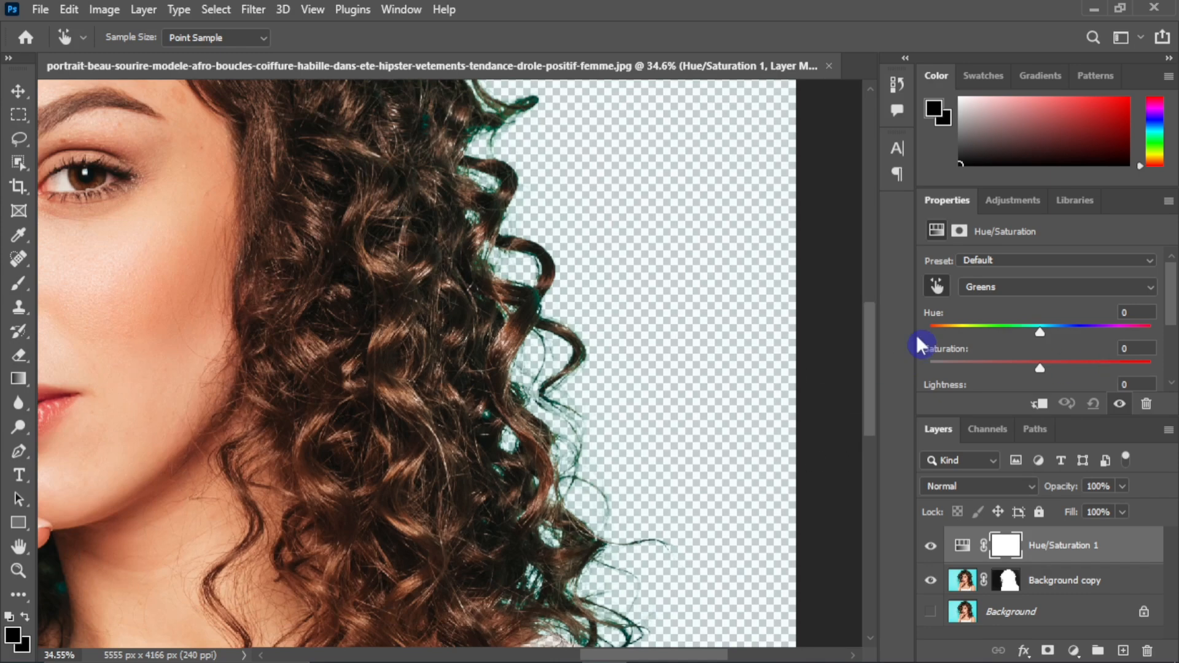
pyautogui.scroll(-6, 406, 334)
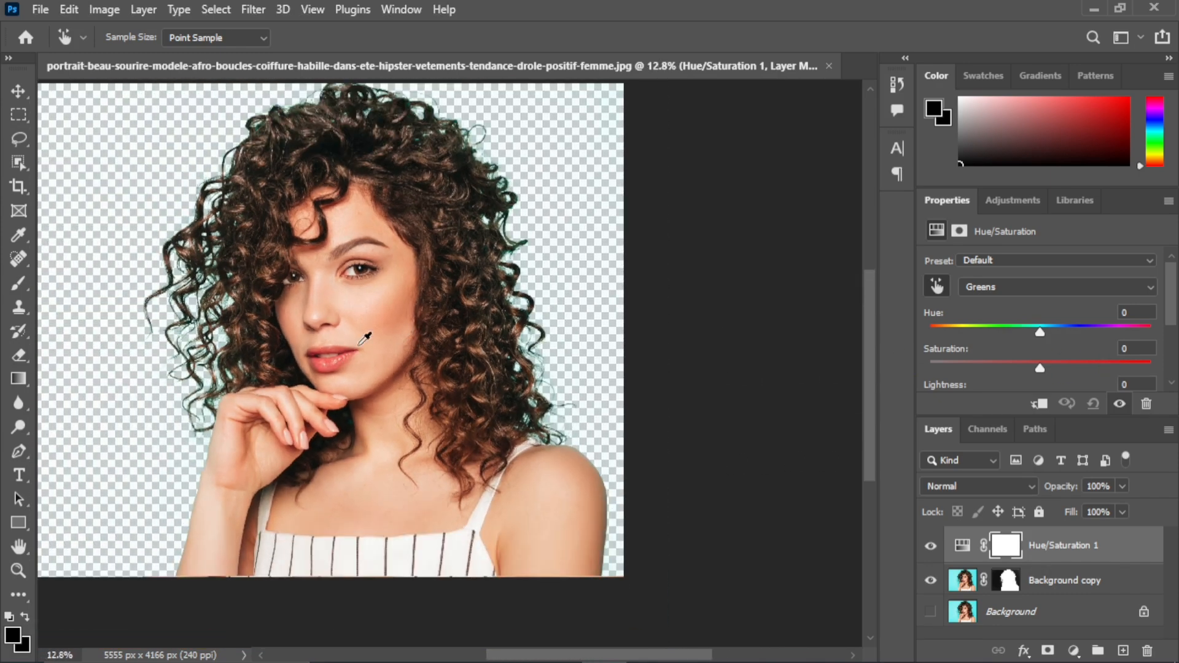
pyautogui.scroll(-1, 359, 359)
pyautogui.scroll(-1, 1110, 381)
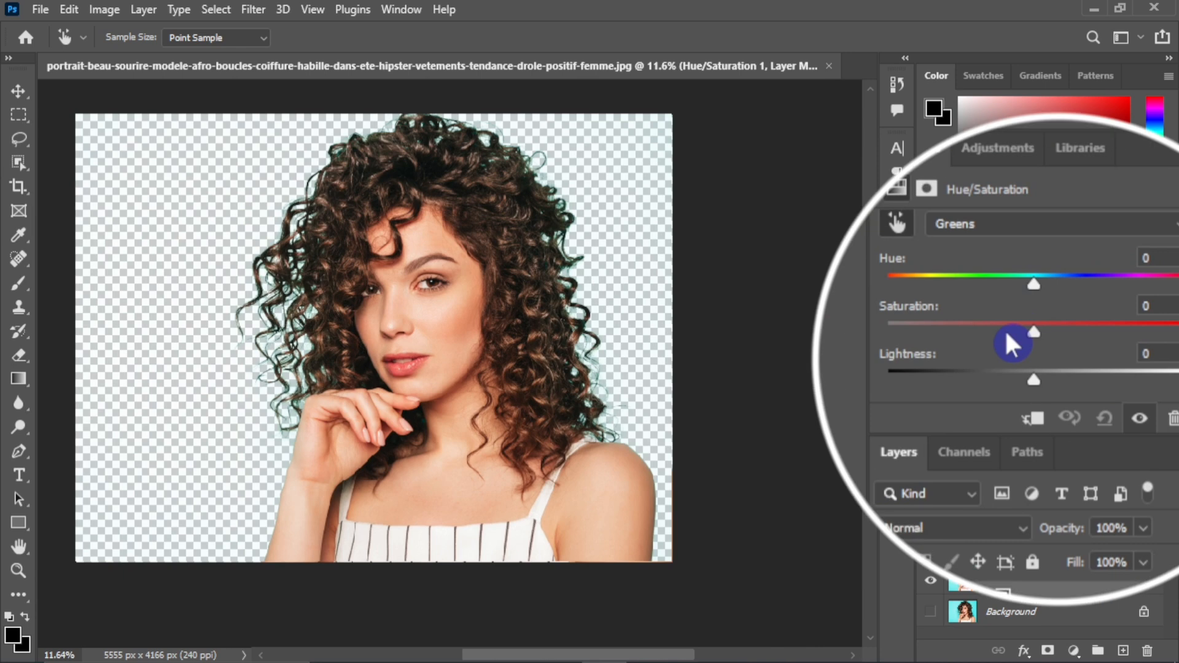
pyautogui.moveTo(1041, 351); pyautogui.dragTo(917, 330)
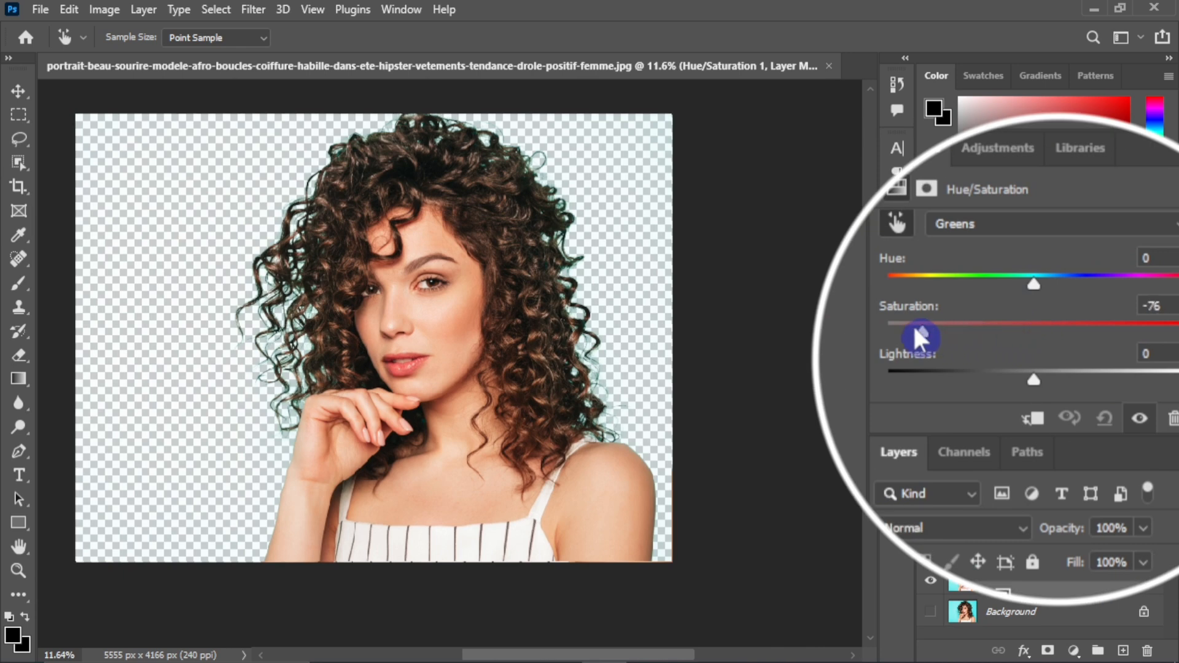
pyautogui.scroll(3, 613, 360)
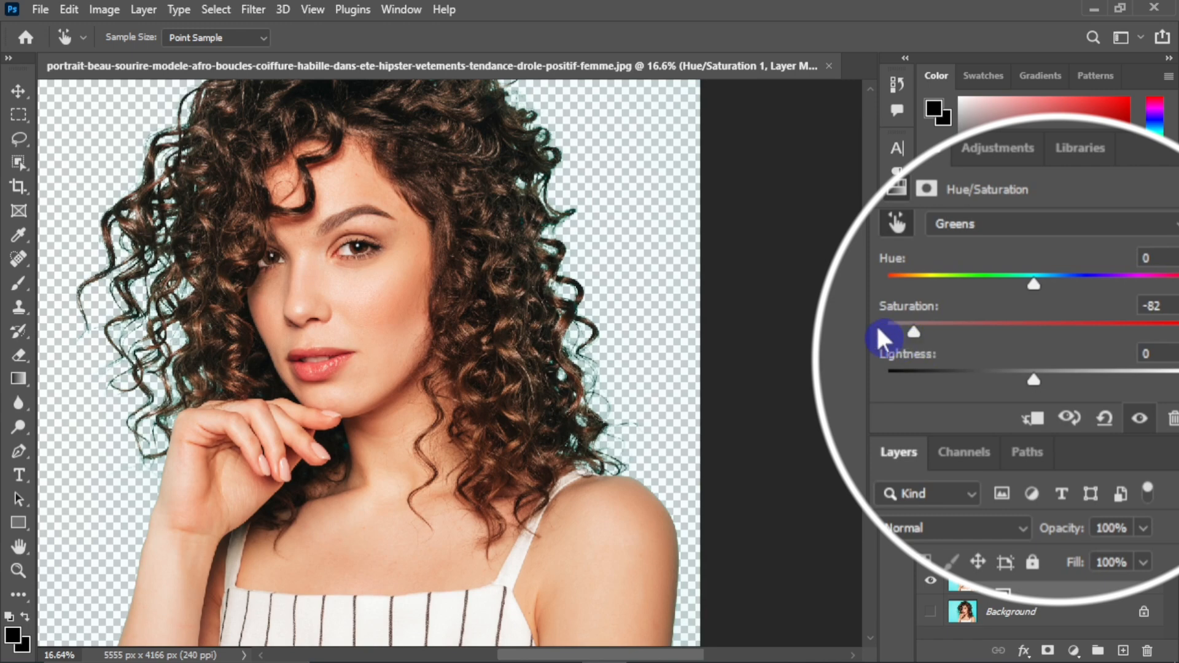
# Step: Sample the remaining turquoise fringe in the curls to target Cyans, and set their Saturation to -98
pyautogui.click(901, 225)
pyautogui.click(905, 226)
pyautogui.scroll(4, 613, 363)
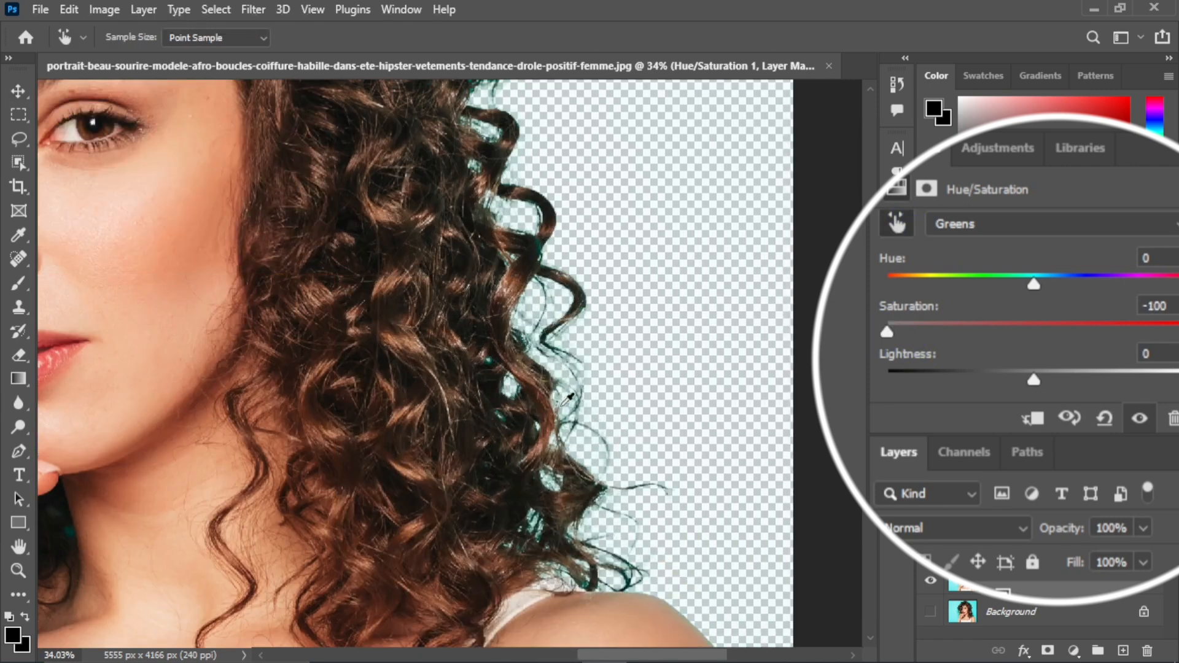
pyautogui.scroll(2, 560, 443)
pyautogui.scroll(3, 527, 556)
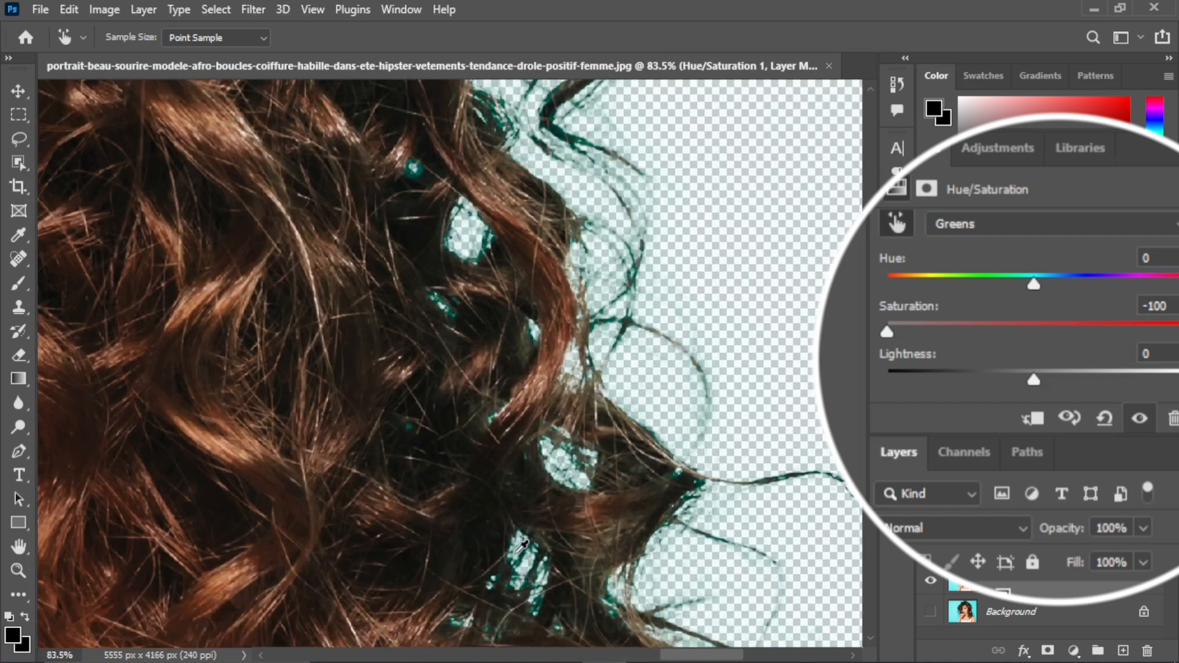
pyautogui.scroll(-5, 526, 529)
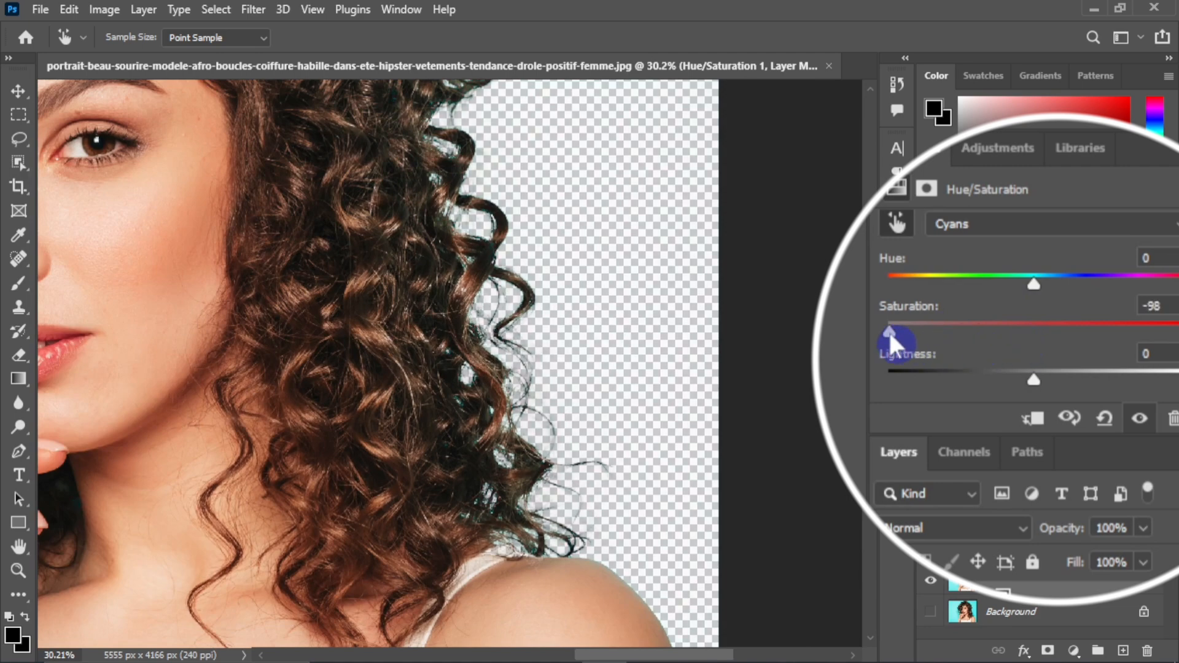
# Step: Set the Lightness of the Cyans range to +63 and its Hue to -24
pyautogui.scroll(-2, 543, 320)
pyautogui.scroll(2, 277, 326)
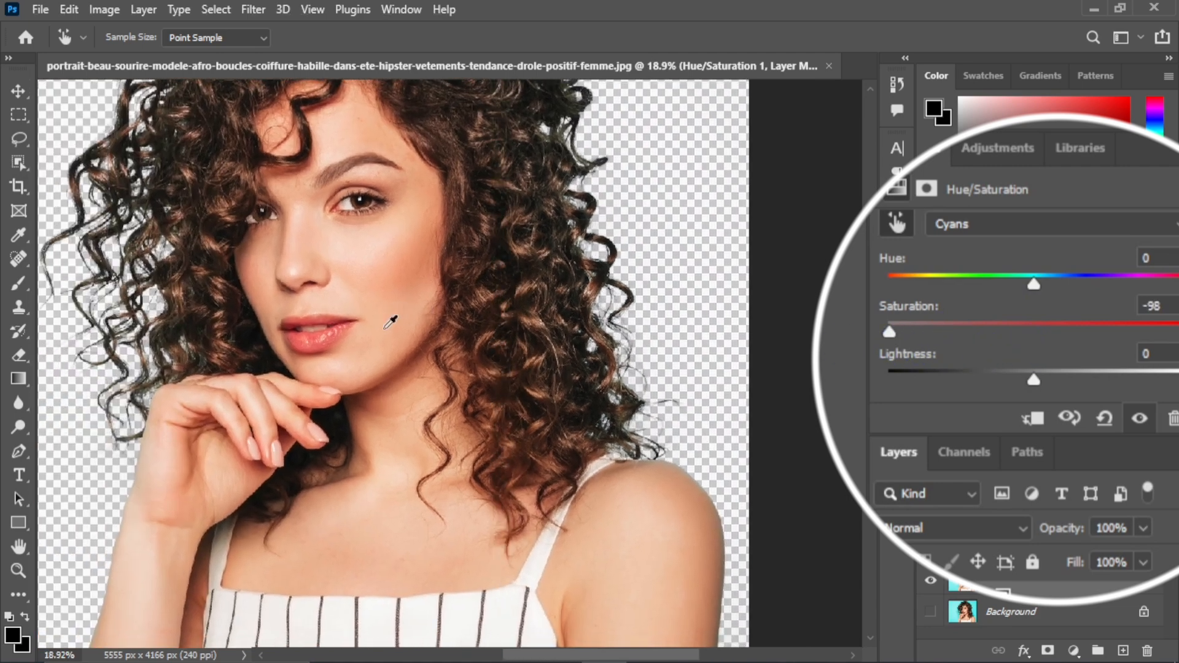
pyautogui.scroll(3, 667, 442)
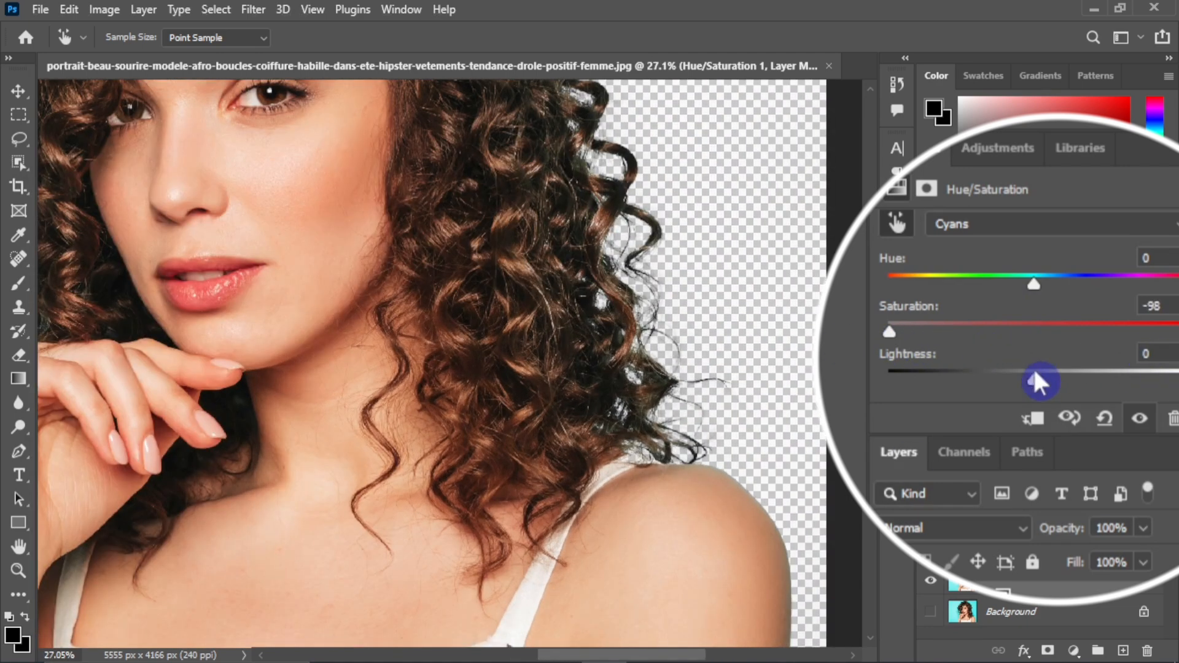
pyautogui.moveTo(1038, 382); pyautogui.dragTo(1115, 379)
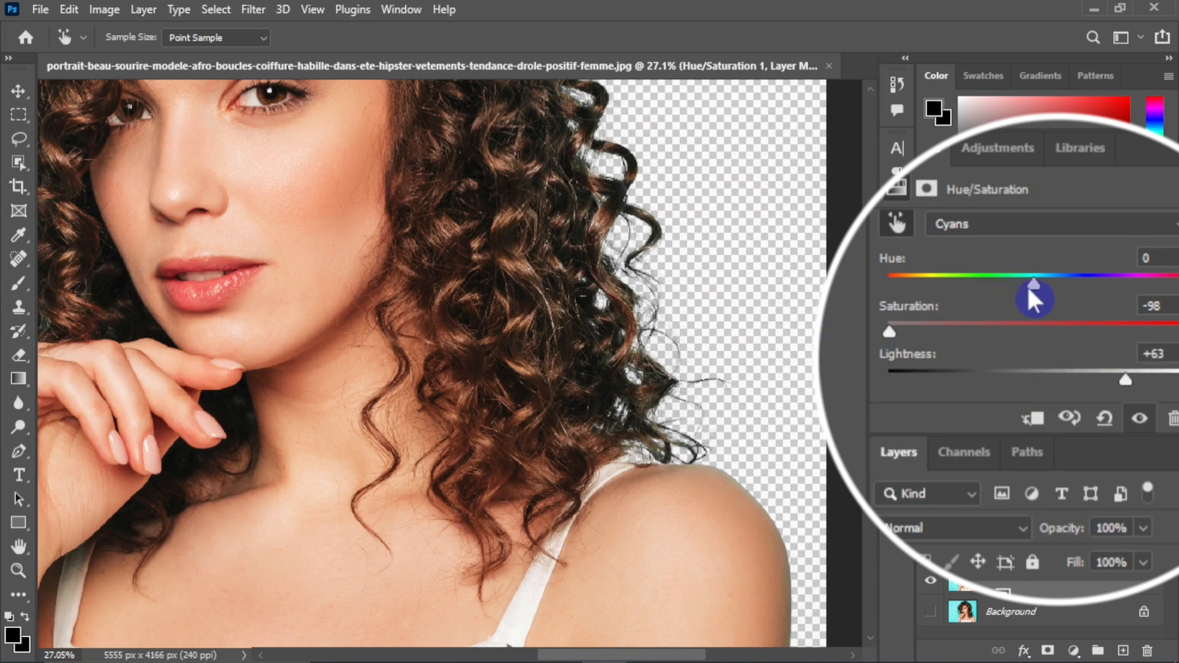
pyautogui.moveTo(1038, 294); pyautogui.dragTo(1002, 294)
# Step: Extend the Cyans color range toward green by setting its lower limits to 106° / 150°
pyautogui.scroll(-4, 478, 367)
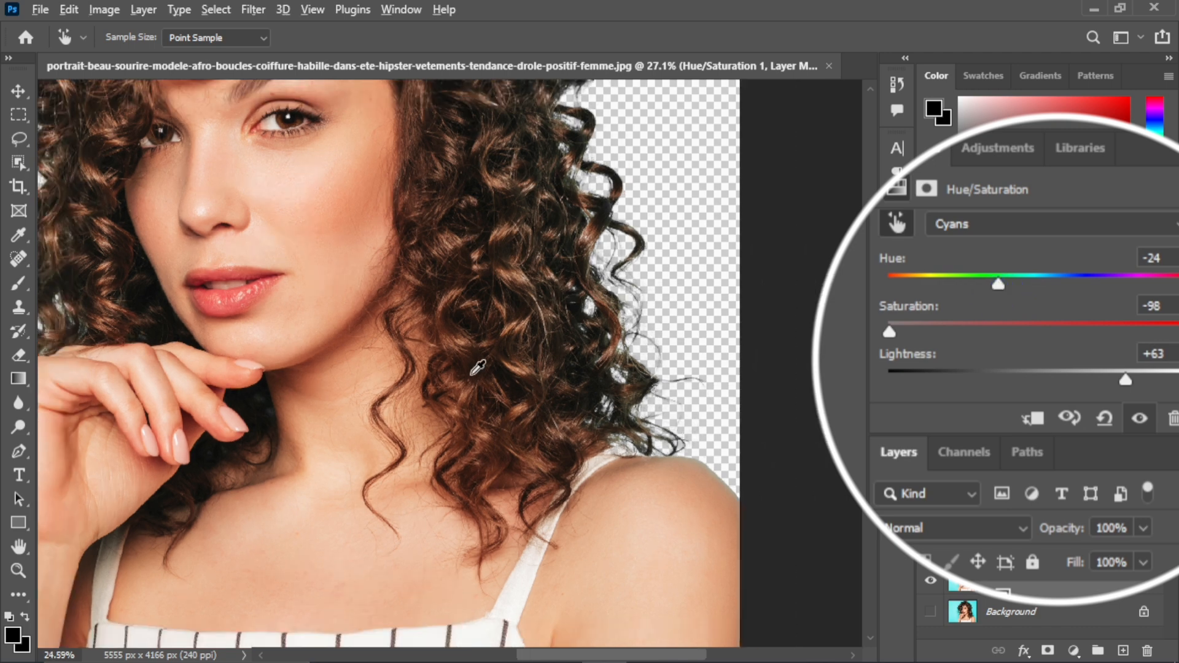
pyautogui.scroll(-3, 1098, 355)
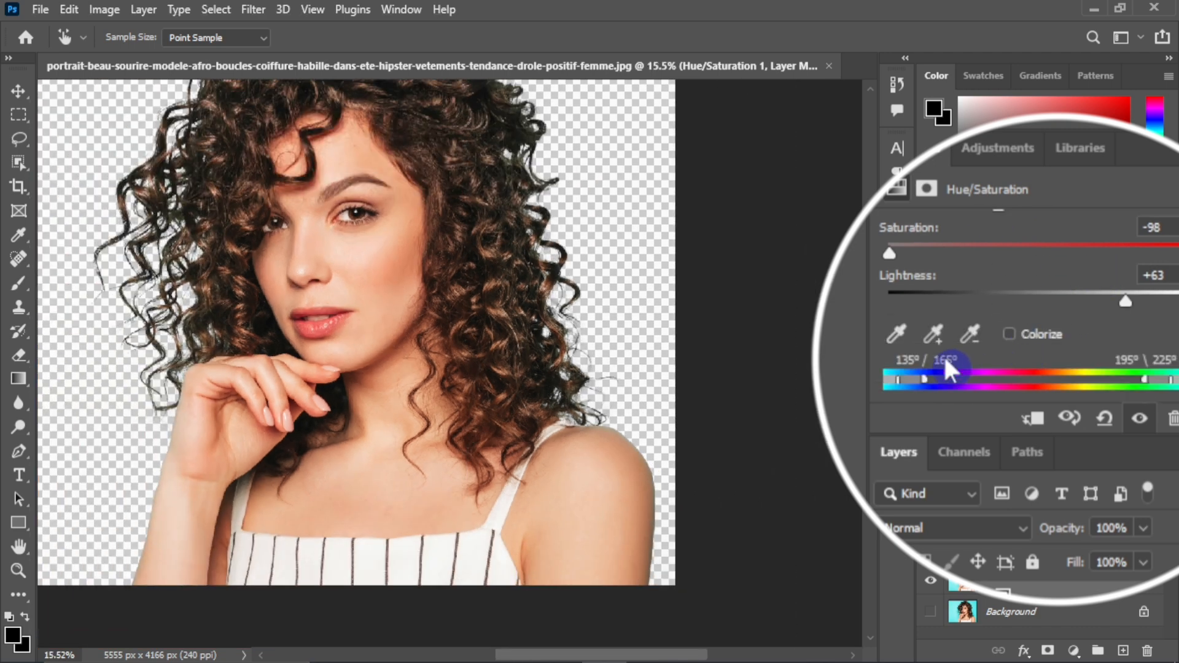
pyautogui.scroll(2, 649, 362)
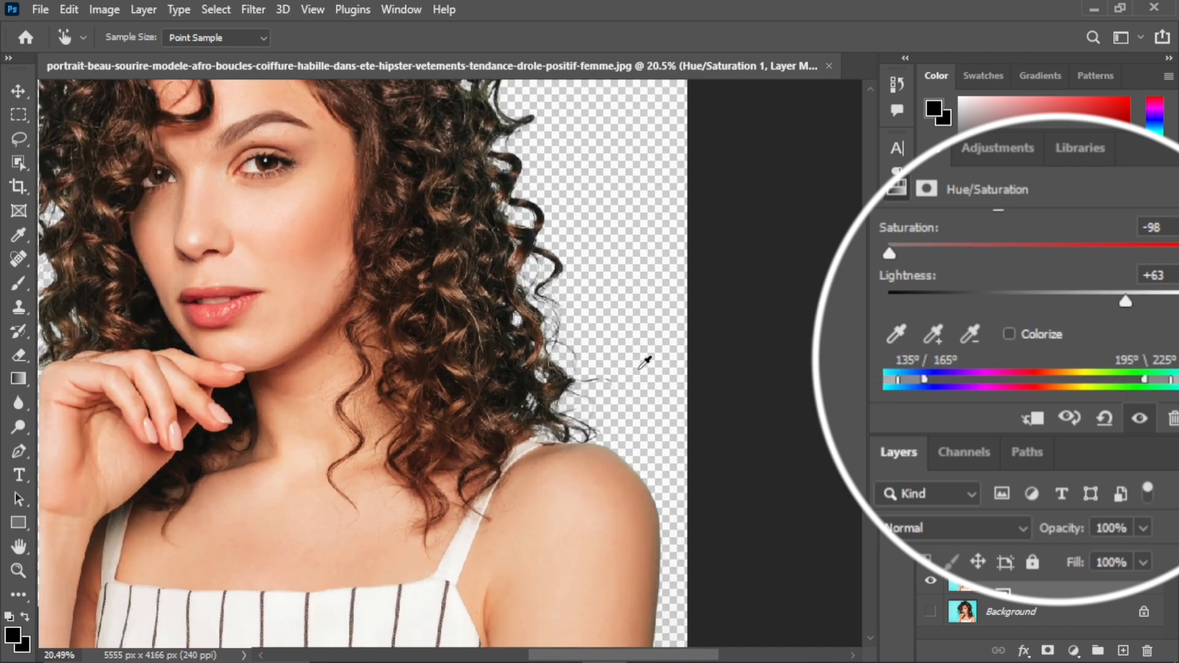
pyautogui.moveTo(1134, 380); pyautogui.dragTo(1122, 379)
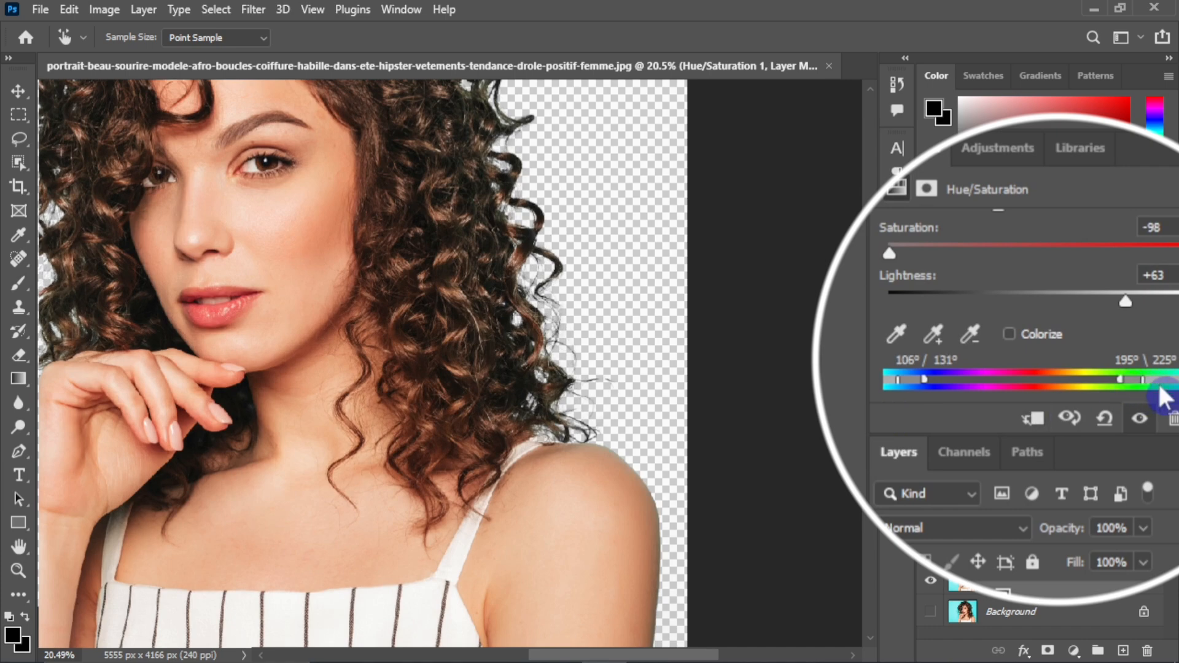
pyautogui.scroll(-3, 488, 381)
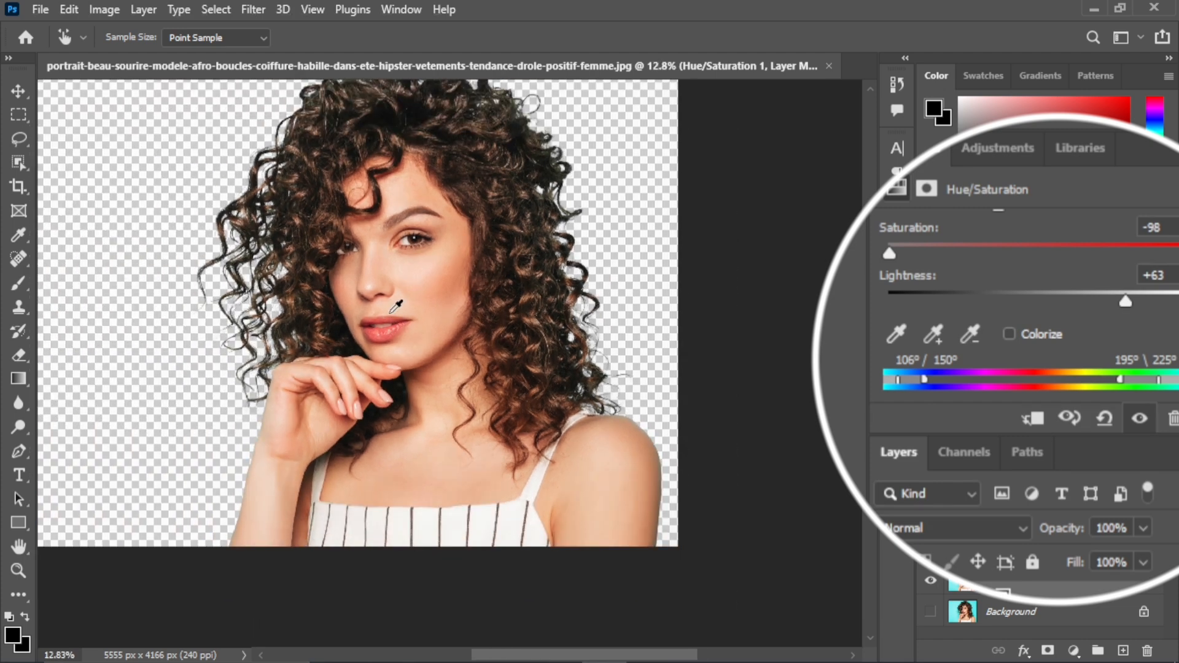
# Step: Clip the Hue/Saturation 1 layer to the Background copy layer with a clipping mask
pyautogui.scroll(-1, 389, 314)
pyautogui.moveTo(313, 310); pyautogui.dragTo(409, 322)
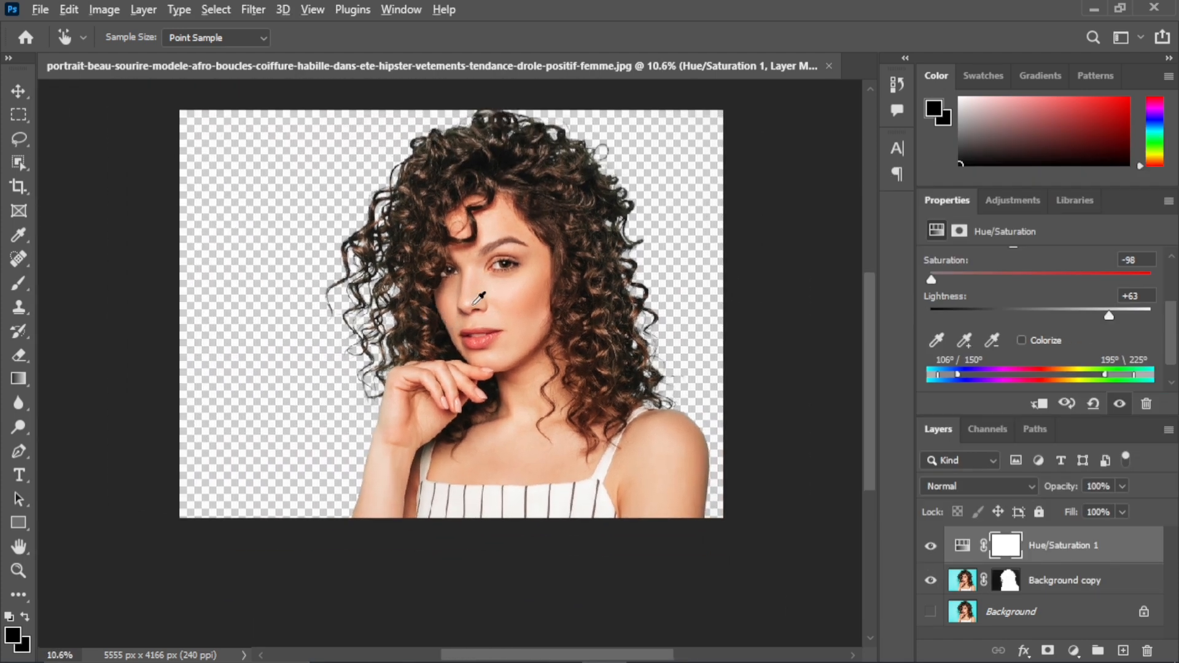
pyautogui.scroll(1, 472, 306)
pyautogui.scroll(-1, 478, 299)
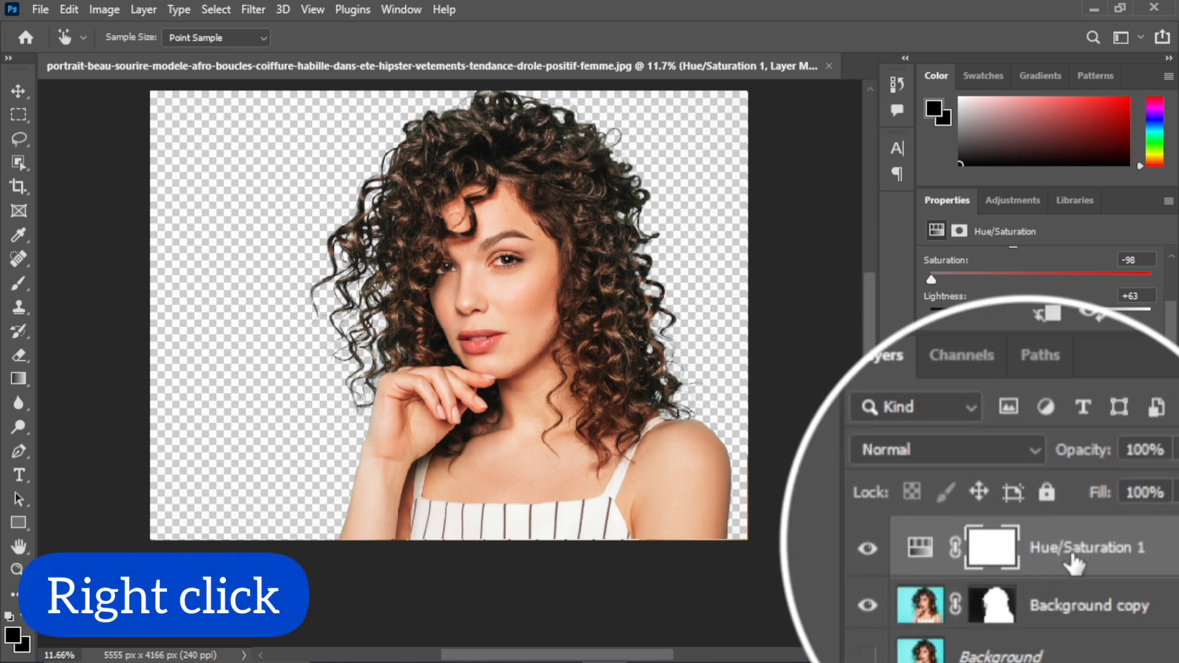
pyautogui.rightClick(1068, 550)
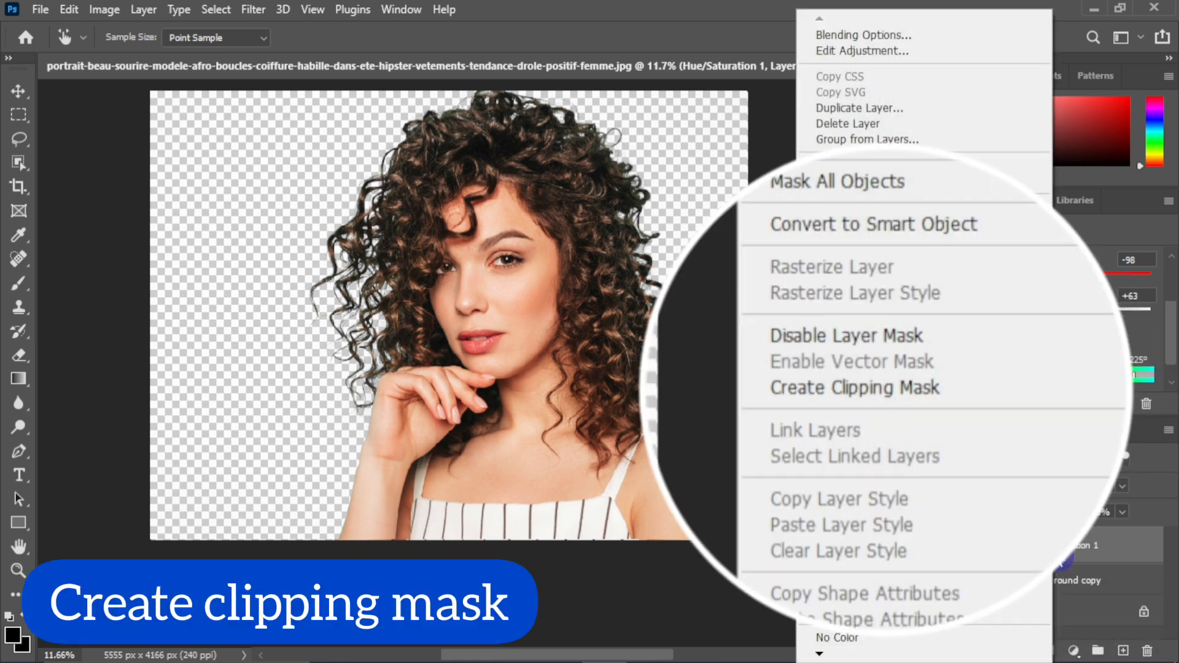
pyautogui.click(905, 386)
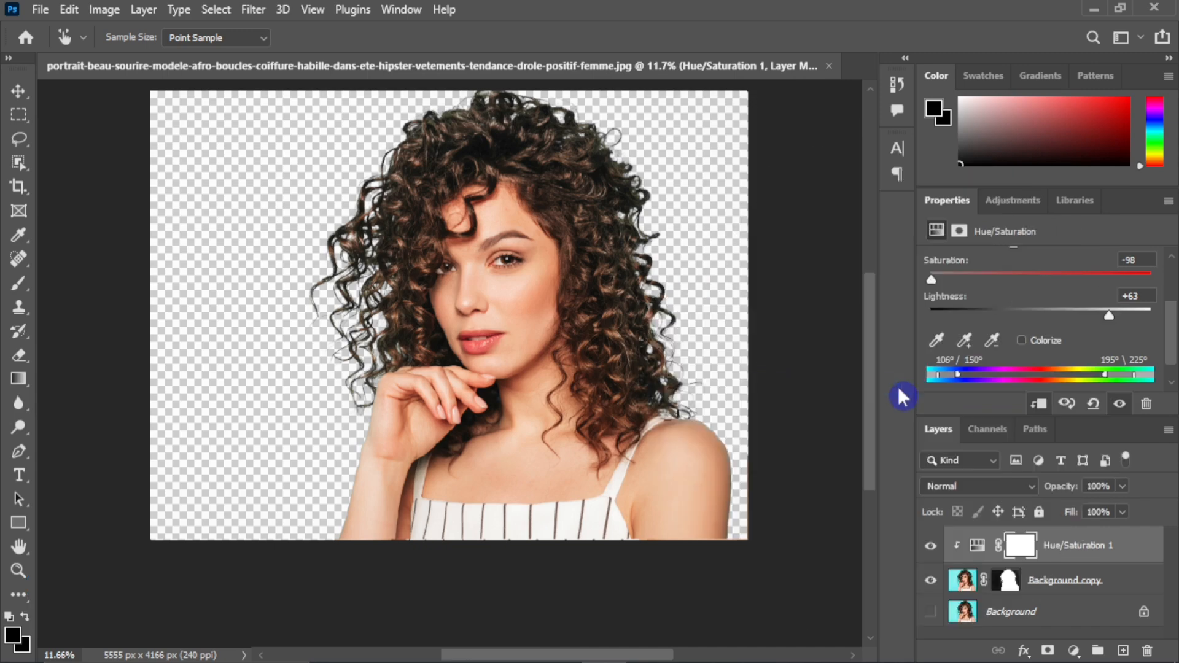
# Step: Invert the Hue/Saturation 1 layer's mask to black with the Invert adjustment
pyautogui.click(1021, 546)
pyautogui.press('v')
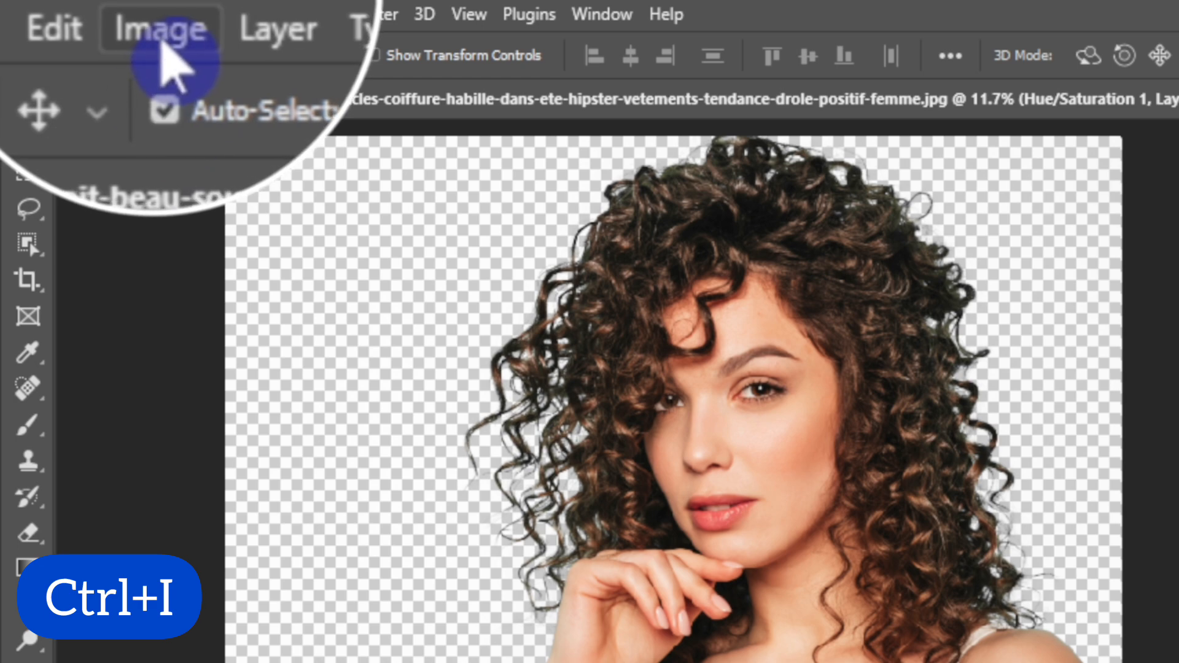
pyautogui.click(104, 10)
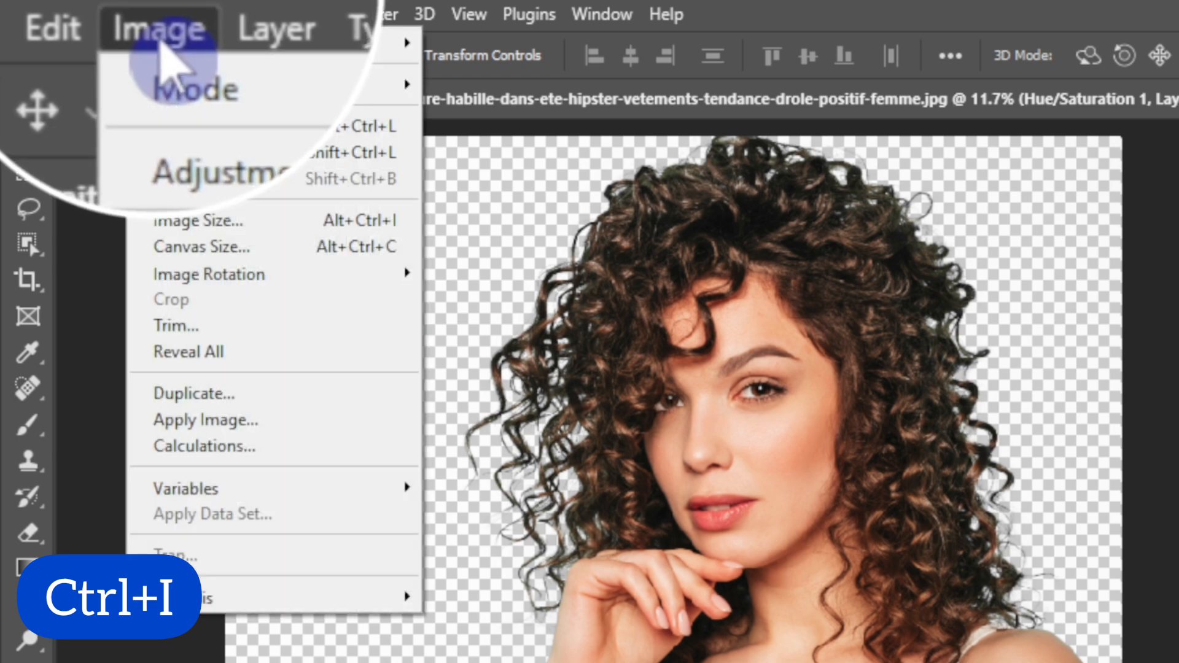
pyautogui.moveTo(184, 86)
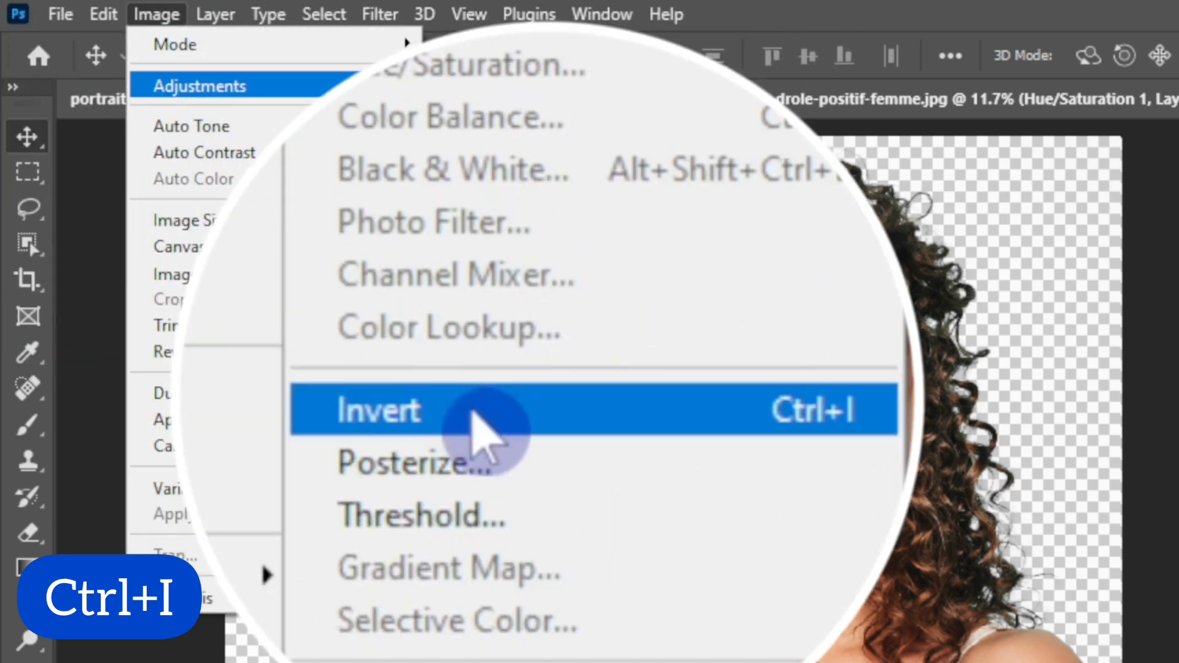
pyautogui.click(465, 412)
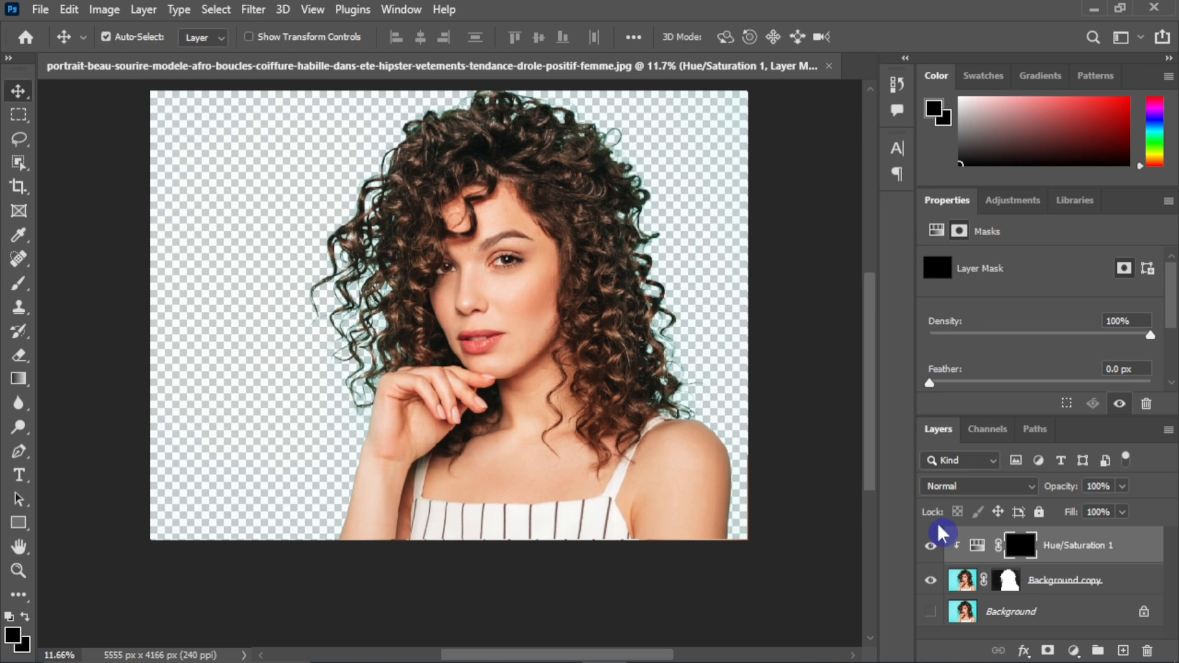
# Step: Choose the Brush tool and set the foreground color to white
pyautogui.scroll(2, 508, 390)
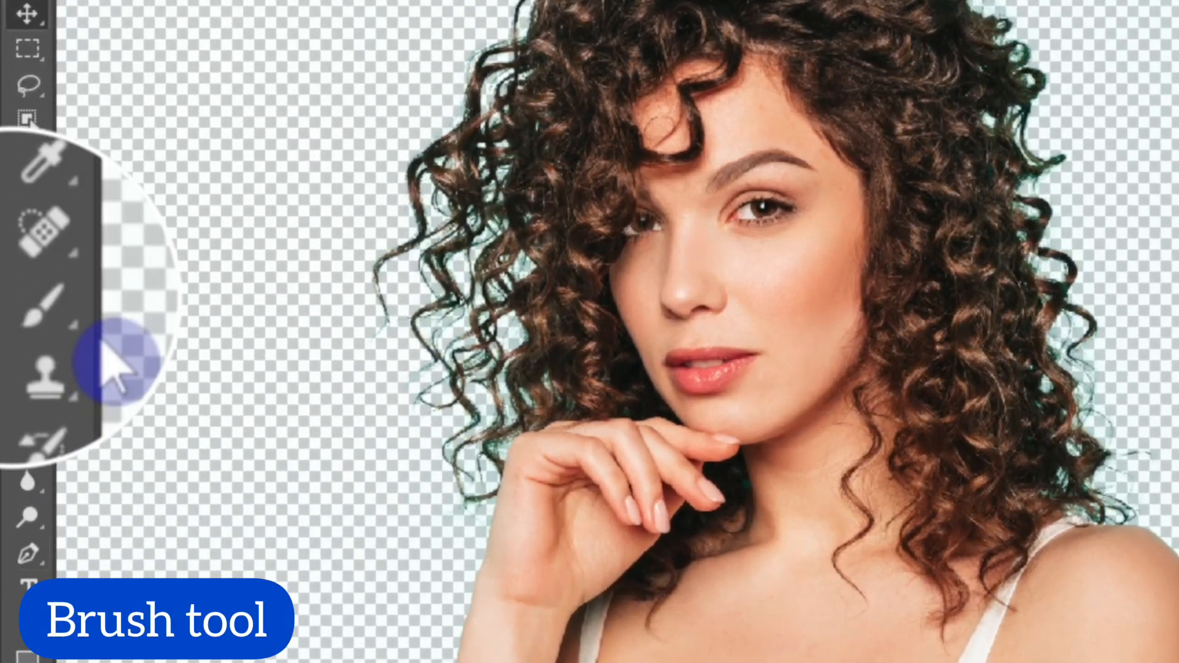
pyautogui.click(19, 283)
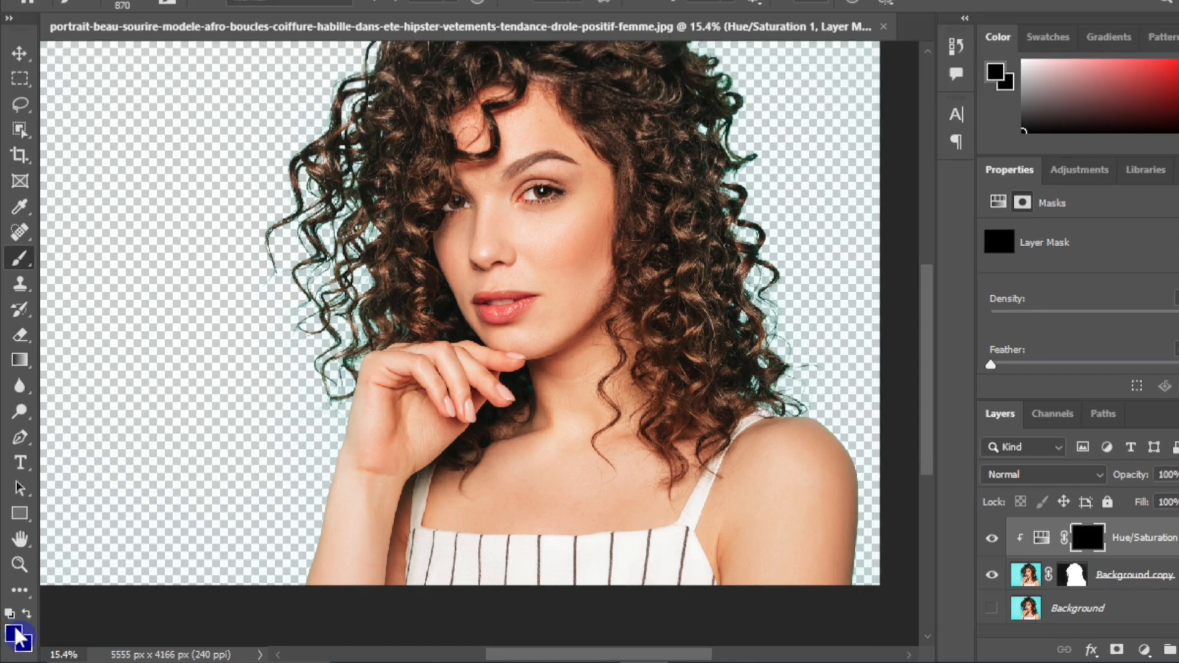
pyautogui.click(14, 635)
pyautogui.click(678, 139)
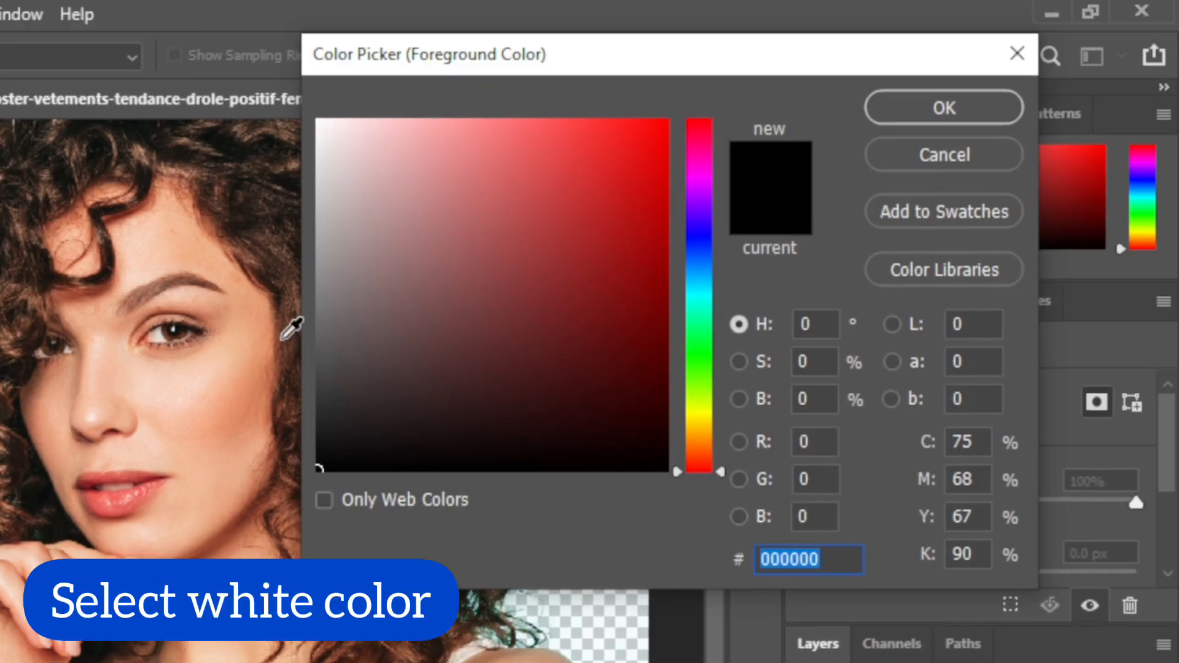
pyautogui.click(318, 120)
pyautogui.click(1011, 112)
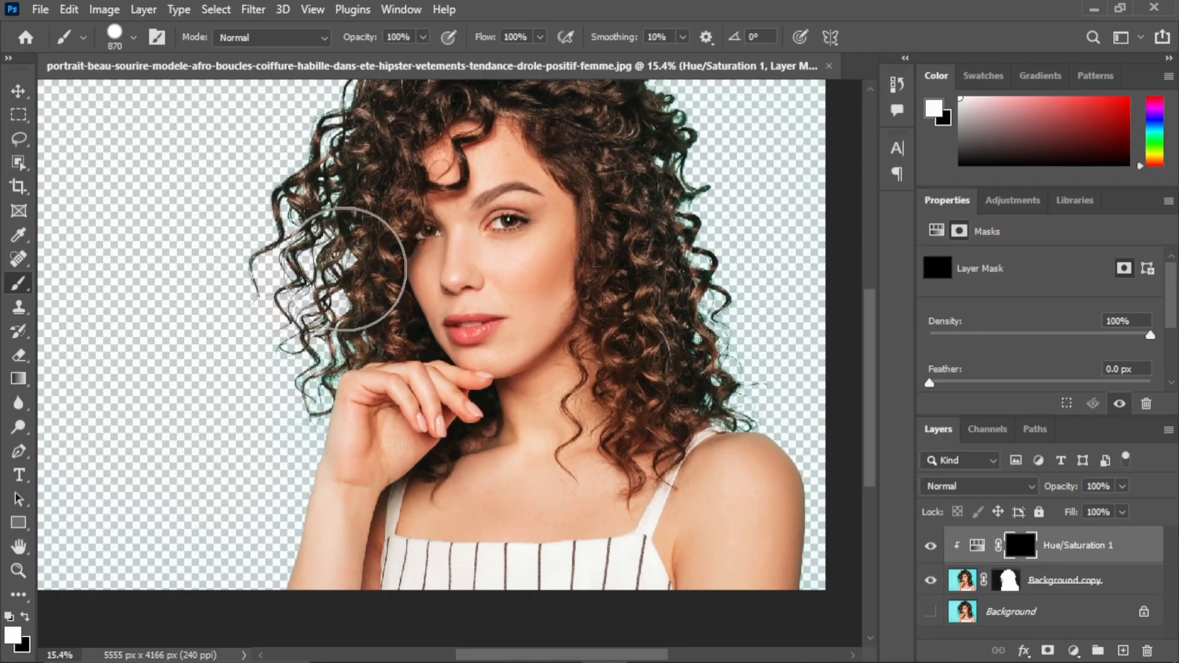
# Step: Paint white on the Hue/Saturation 1 mask along the outer hair edges with an 870 px brush at 100% opacity
pyautogui.moveTo(346, 269); pyautogui.dragTo(278, 312)
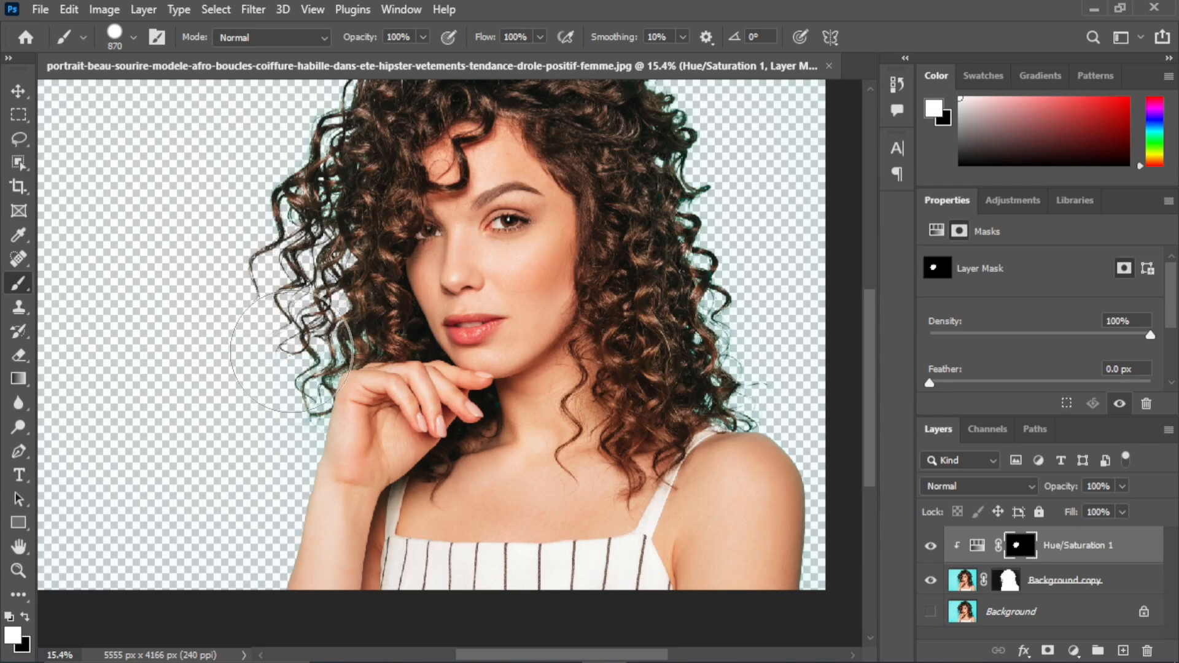
pyautogui.moveTo(321, 350)
pyautogui.mouseDown()
pyautogui.moveTo(313, 362)
pyautogui.moveTo(344, 315)
pyautogui.mouseUp()
pyautogui.moveTo(335, 234)
pyautogui.mouseDown()
pyautogui.moveTo(317, 377)
pyautogui.moveTo(312, 317)
pyautogui.moveTo(288, 344)
pyautogui.moveTo(282, 317)
pyautogui.moveTo(354, 264)
pyautogui.moveTo(334, 269)
pyautogui.moveTo(429, 180)
pyautogui.moveTo(515, 170)
pyautogui.moveTo(595, 205)
pyautogui.moveTo(667, 303)
pyautogui.moveTo(711, 483)
pyautogui.mouseUp()
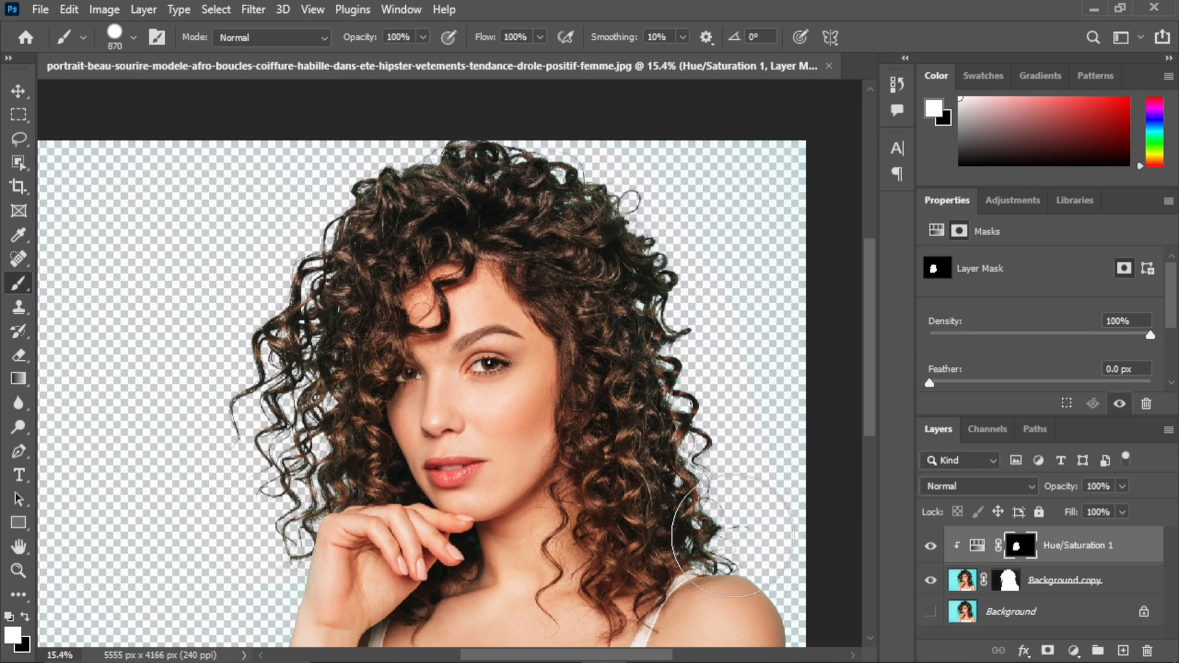
pyautogui.hotkey('ctrl', '0')
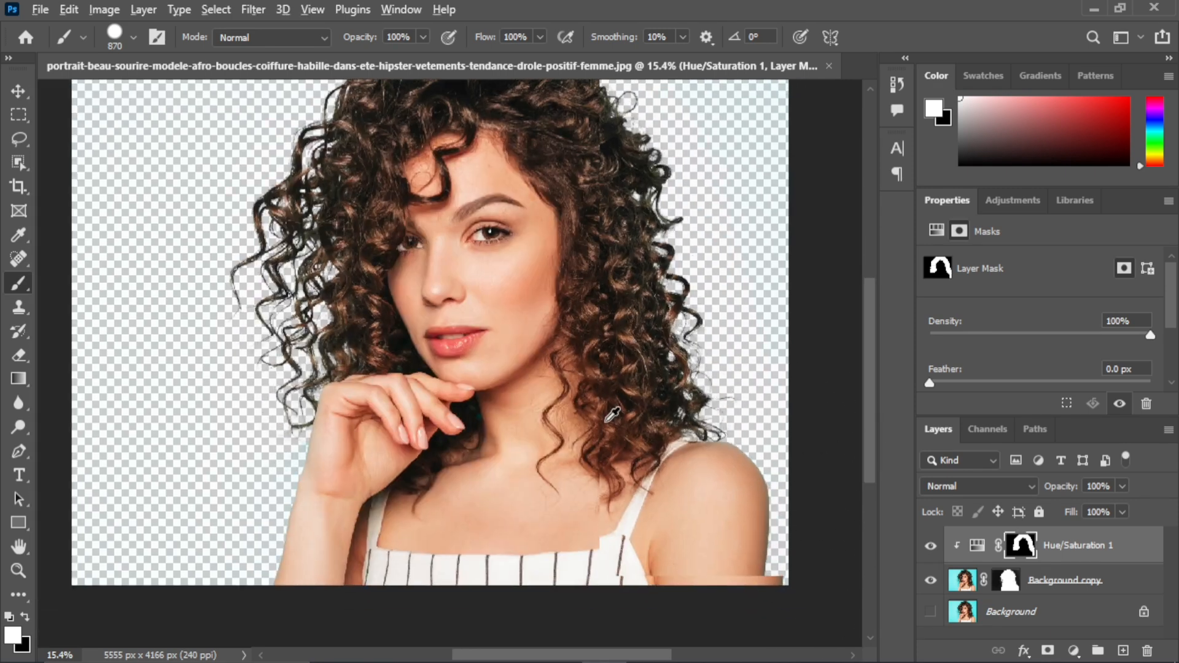